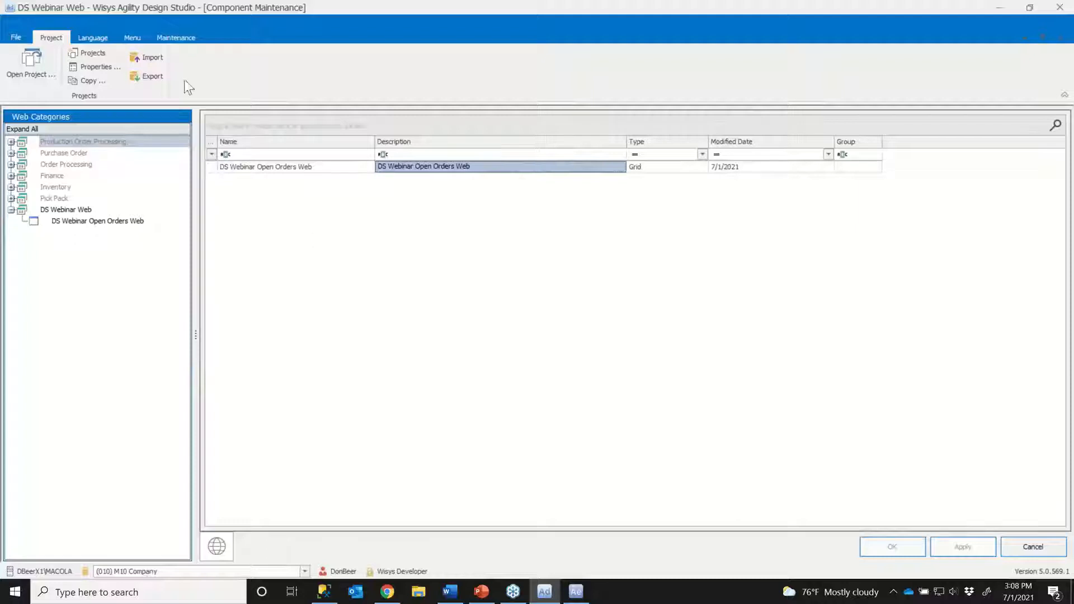
Step: Create a new analytic dashboard component with both its name and description set to "DS Webinar Orders Dashboard"
left_click(168, 37)
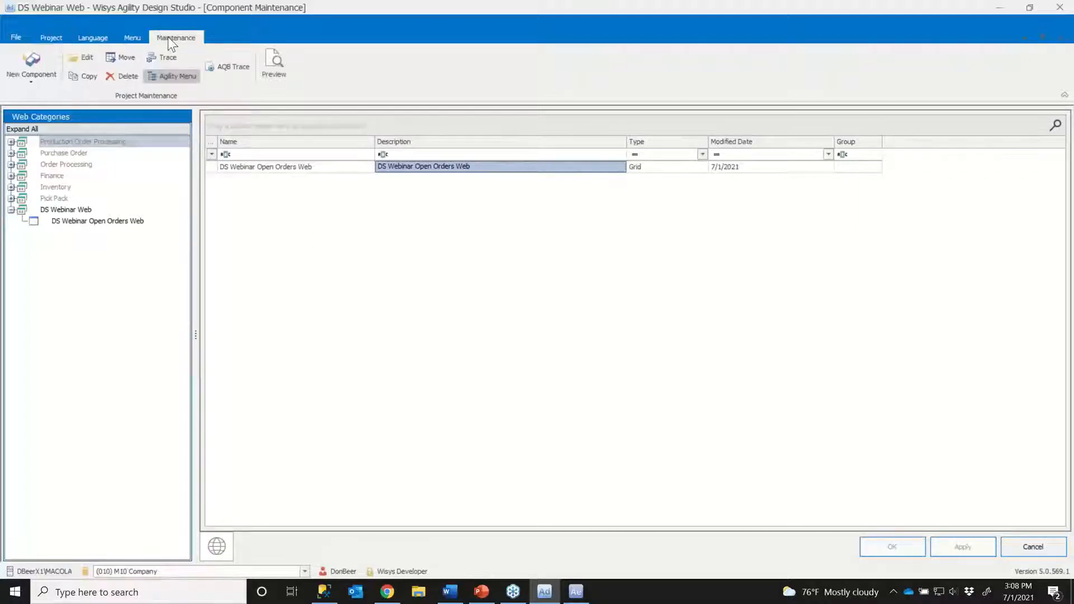
left_click(32, 83)
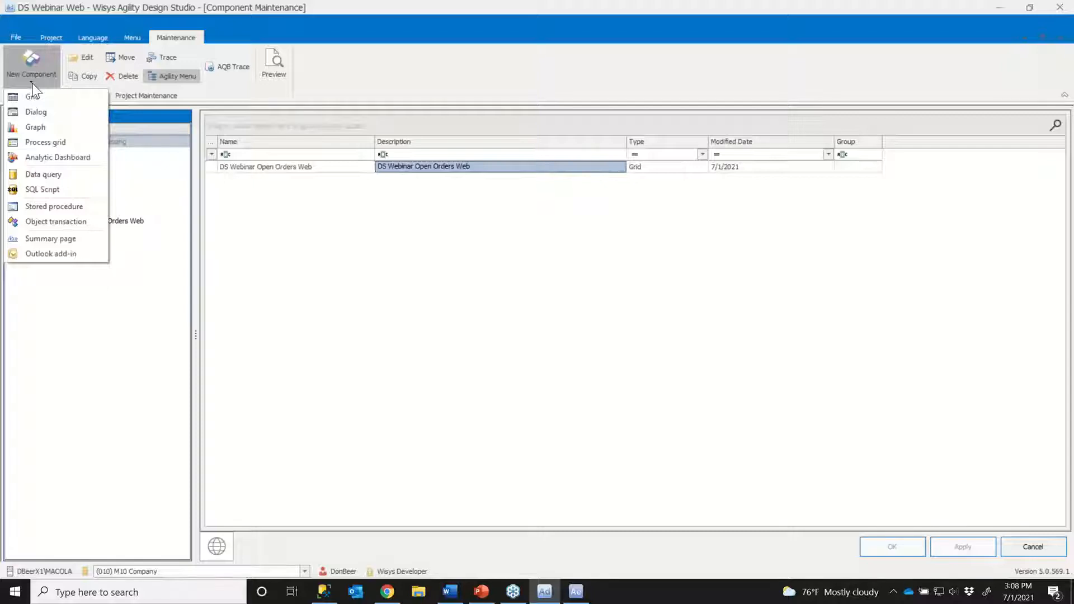
left_click(42, 157)
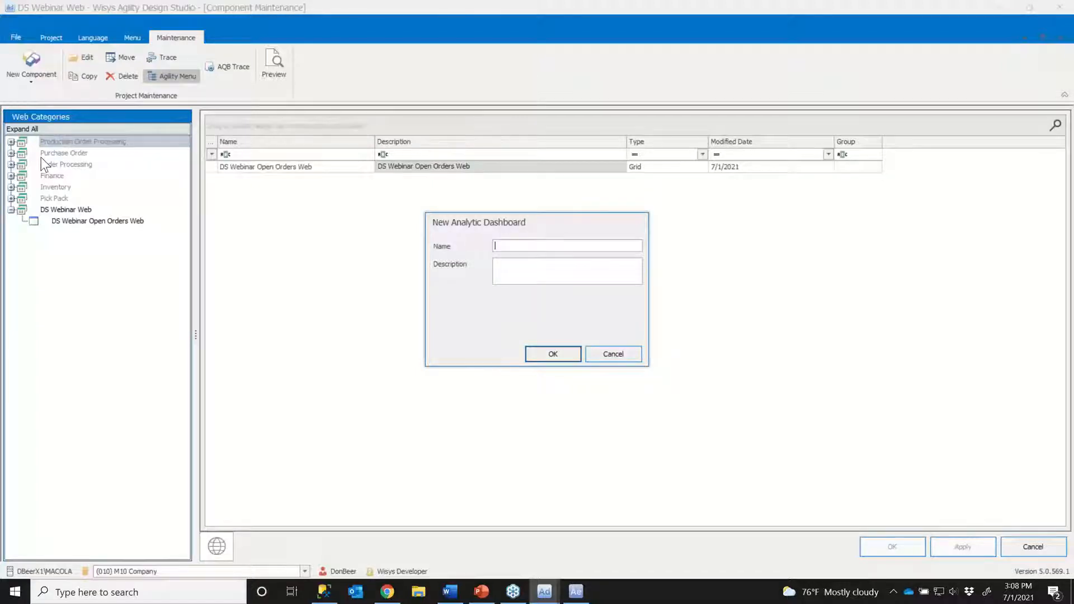
type("DS Webinar Orders Dashboard")
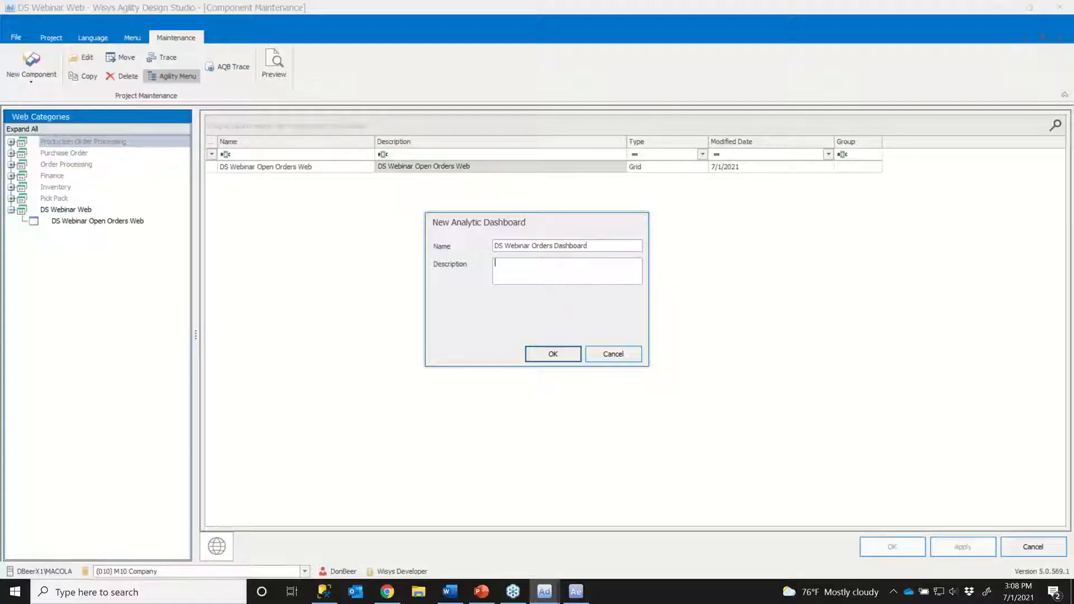
type("DS Webinar Orders Dashboard")
left_click(556, 353)
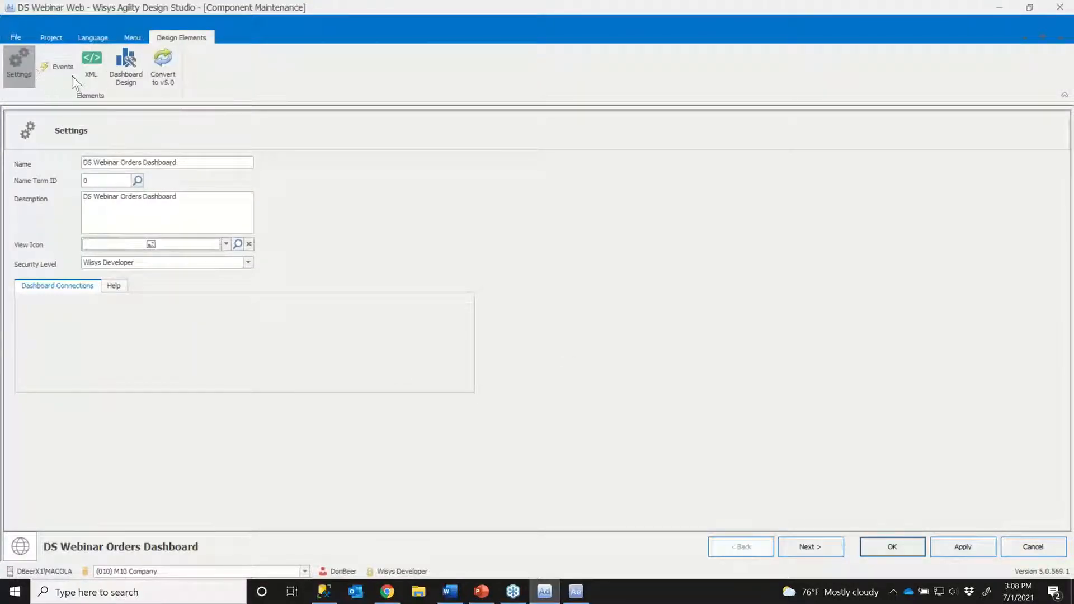
Step: Open the dashboard designer and complete the SQL data source connection by entering the database password
left_click(127, 65)
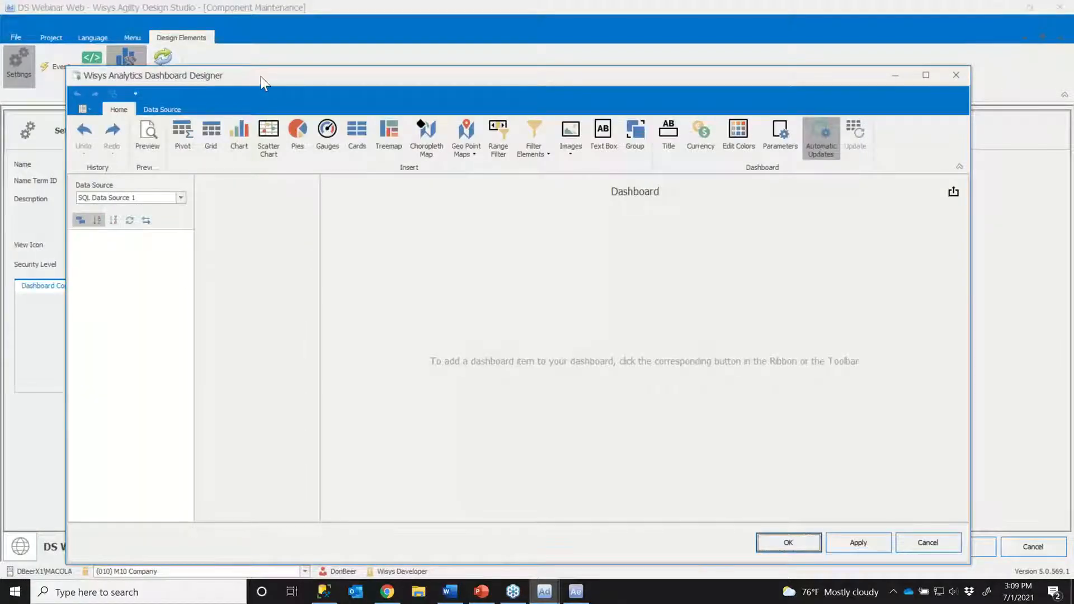
left_click_drag(261, 76, 261, 62)
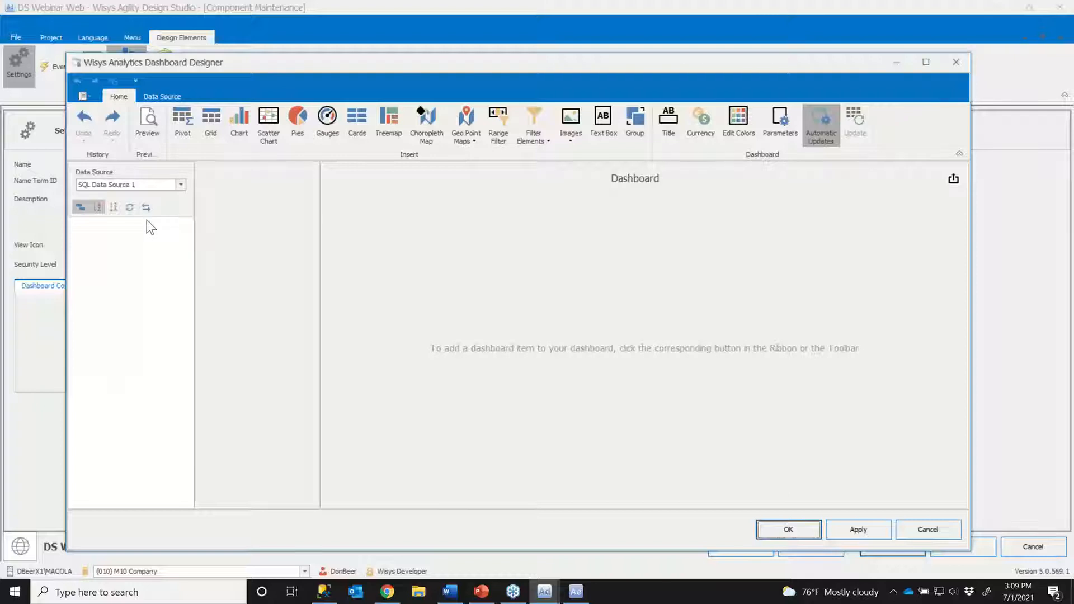
left_click(161, 96)
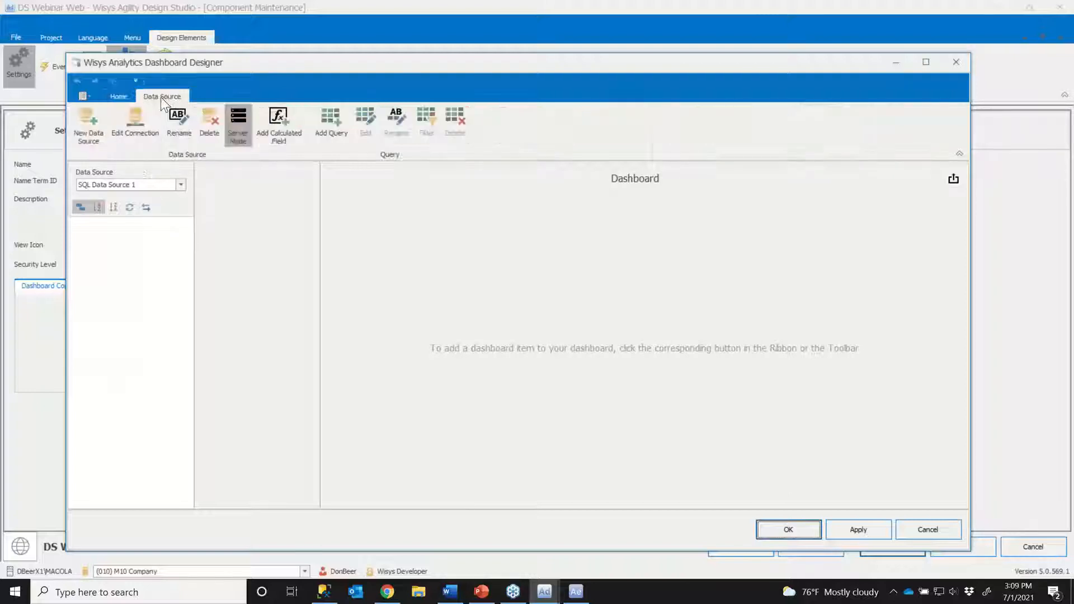
left_click(137, 123)
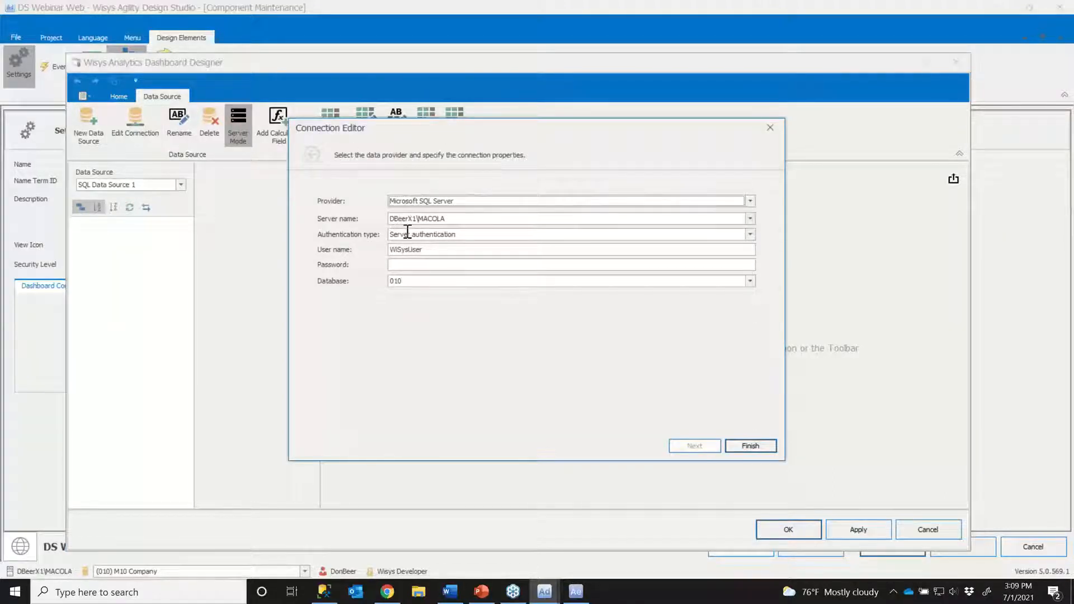
left_click(414, 265)
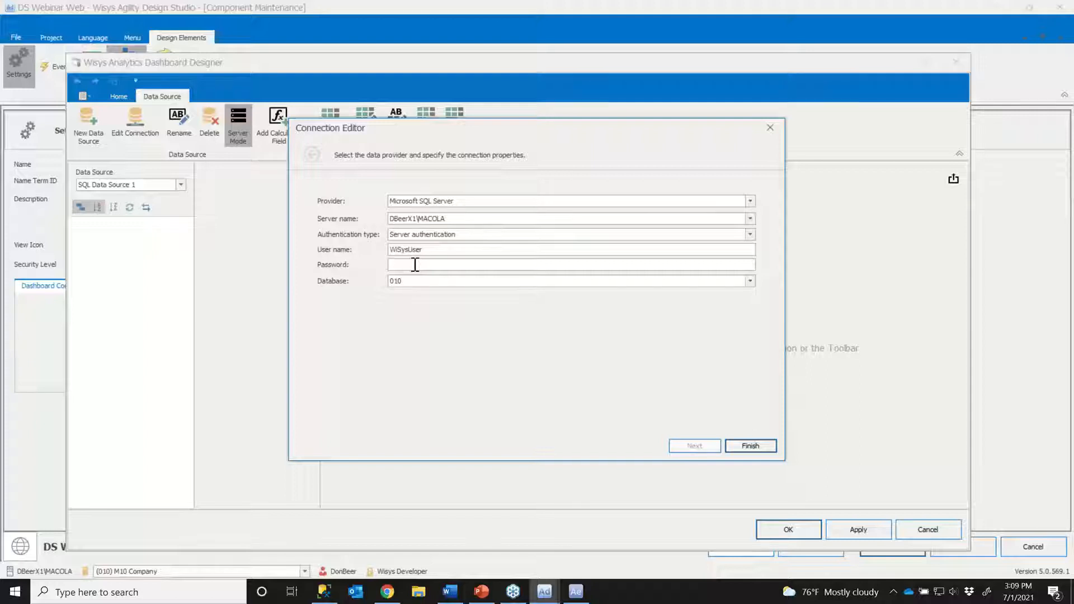
type("******")
left_click(750, 446)
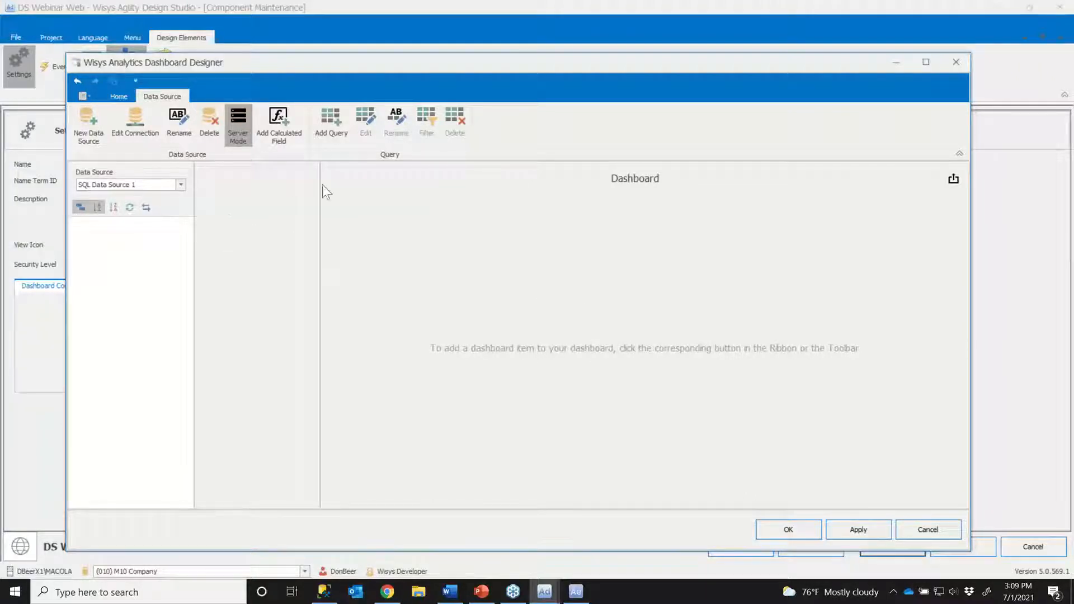
Step: Add a query to the data source from the copied orders SQL, commenting out its where clause on the order status with "--"
left_click(331, 122)
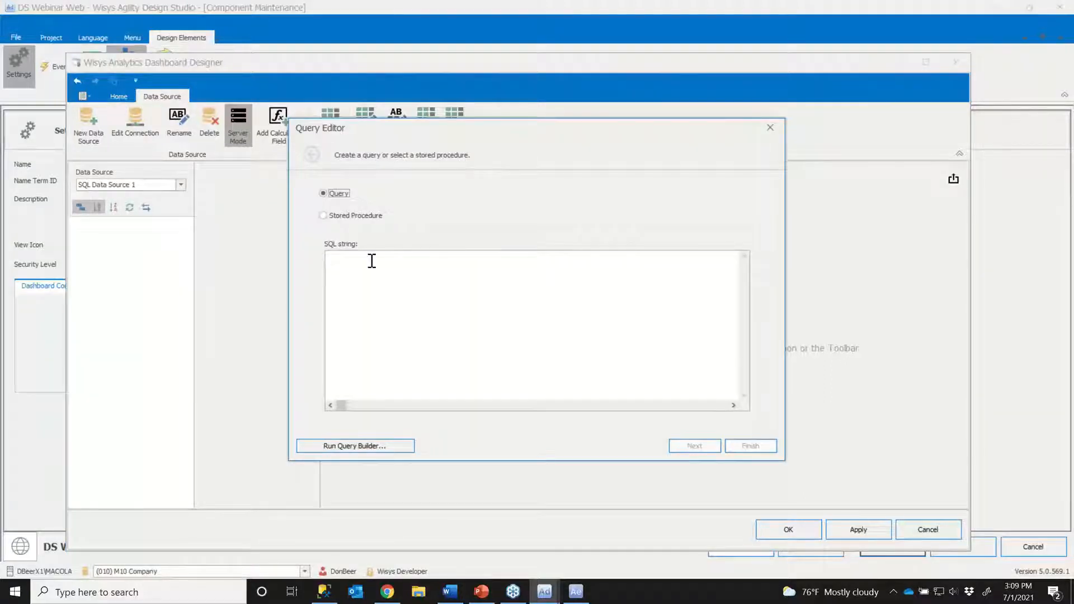
left_click(371, 260)
right_click(372, 260)
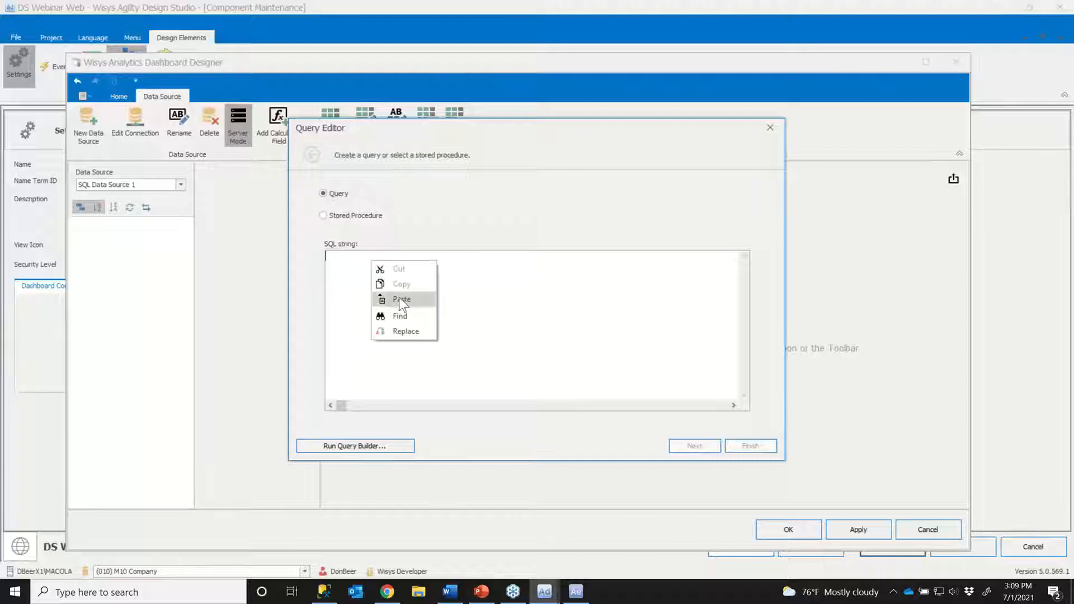
left_click(398, 298)
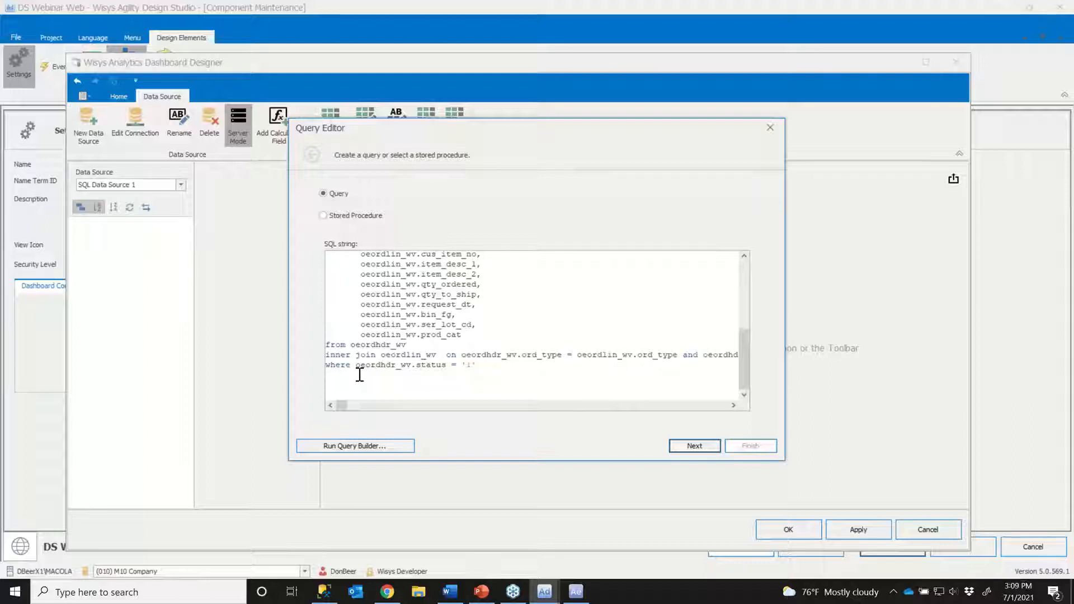
left_click(322, 368)
left_click(328, 367)
type("--")
left_click(697, 446)
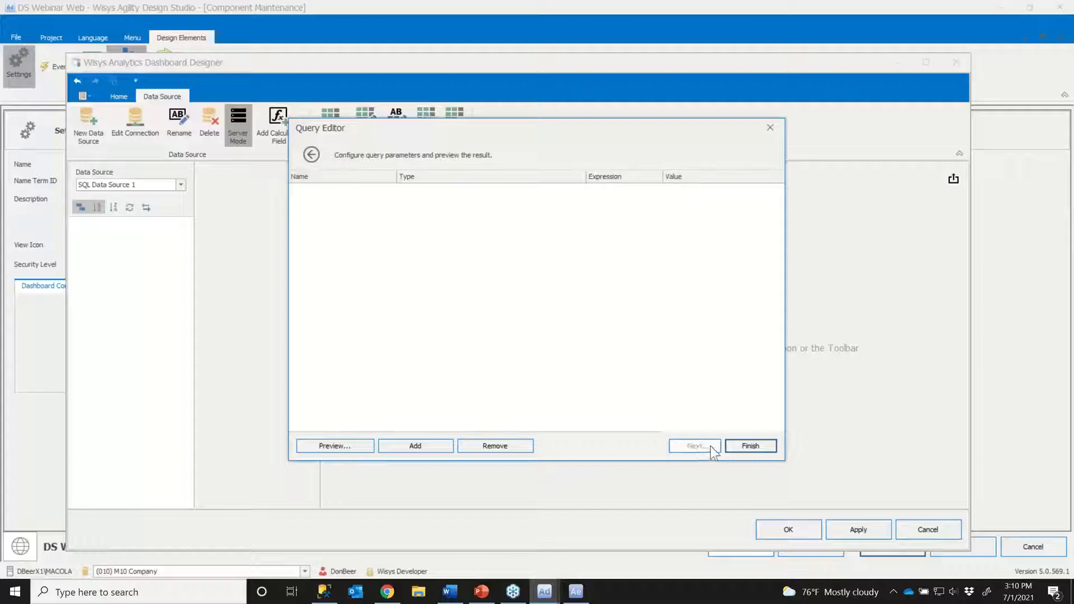
left_click(751, 446)
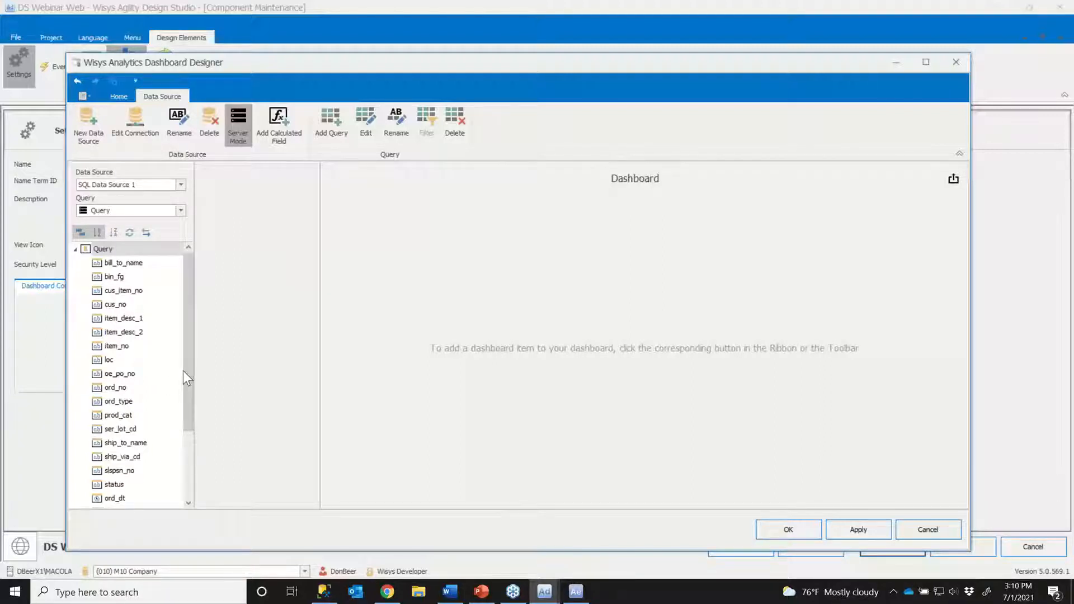
Step: Insert a pie chart with ord_no as the value and ship_via_cd as the argument
left_click(118, 97)
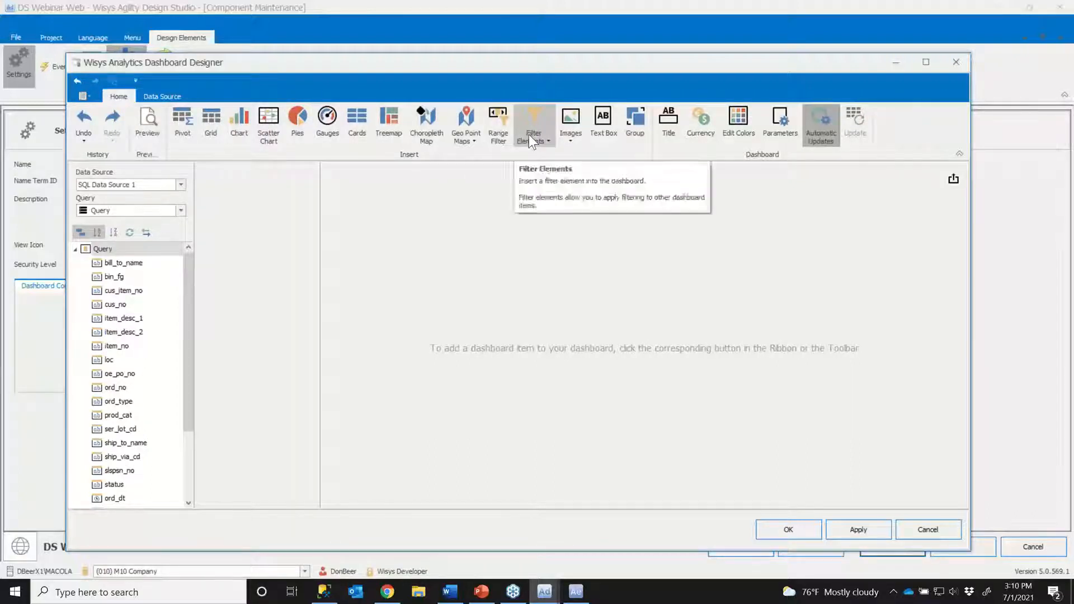
left_click(589, 135)
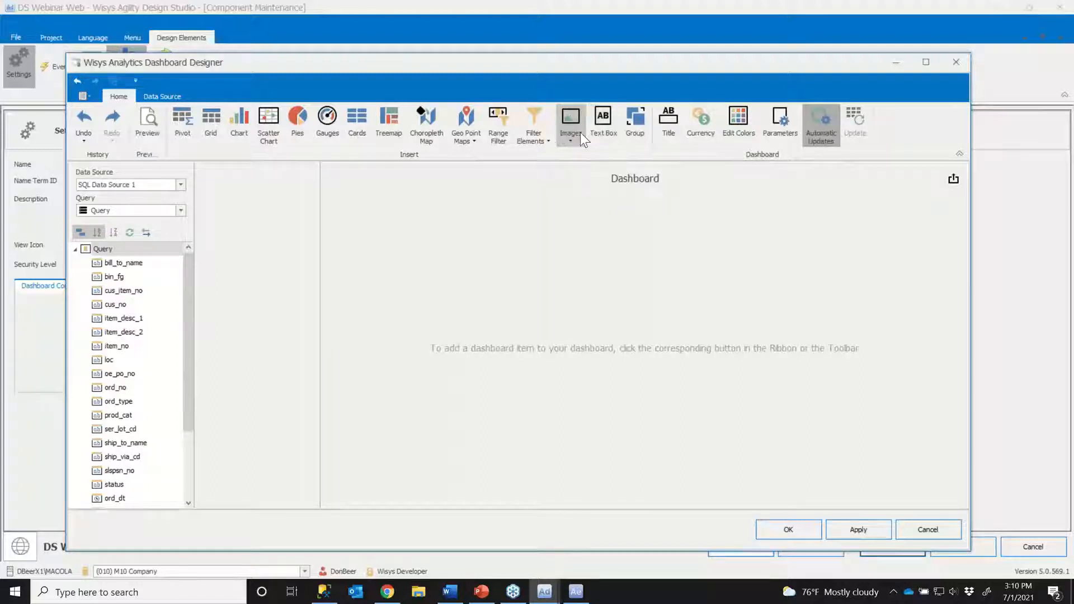
left_click(299, 120)
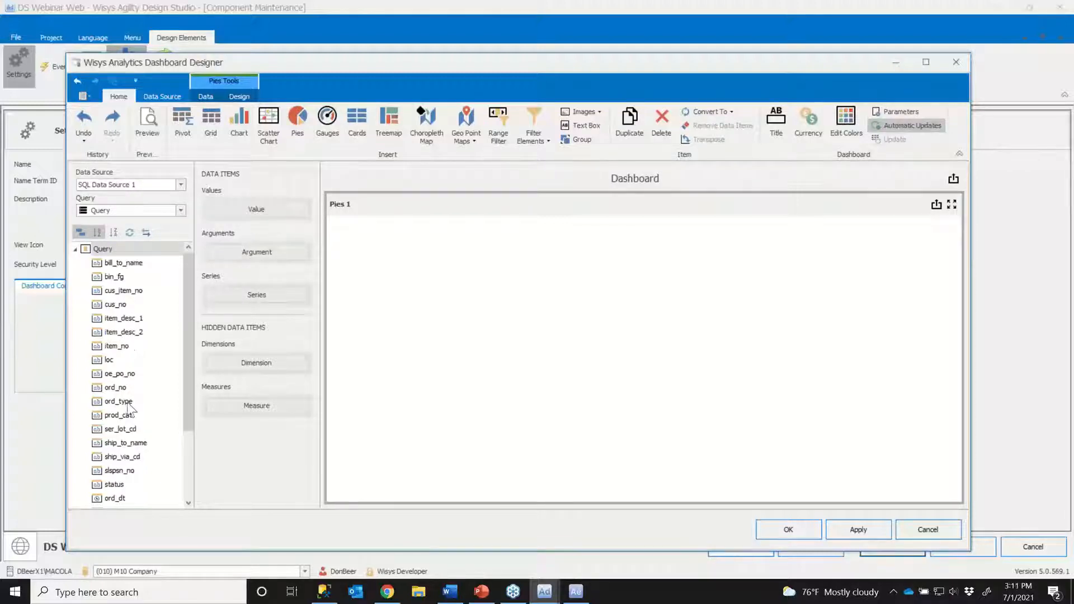
left_click_drag(115, 388, 247, 210)
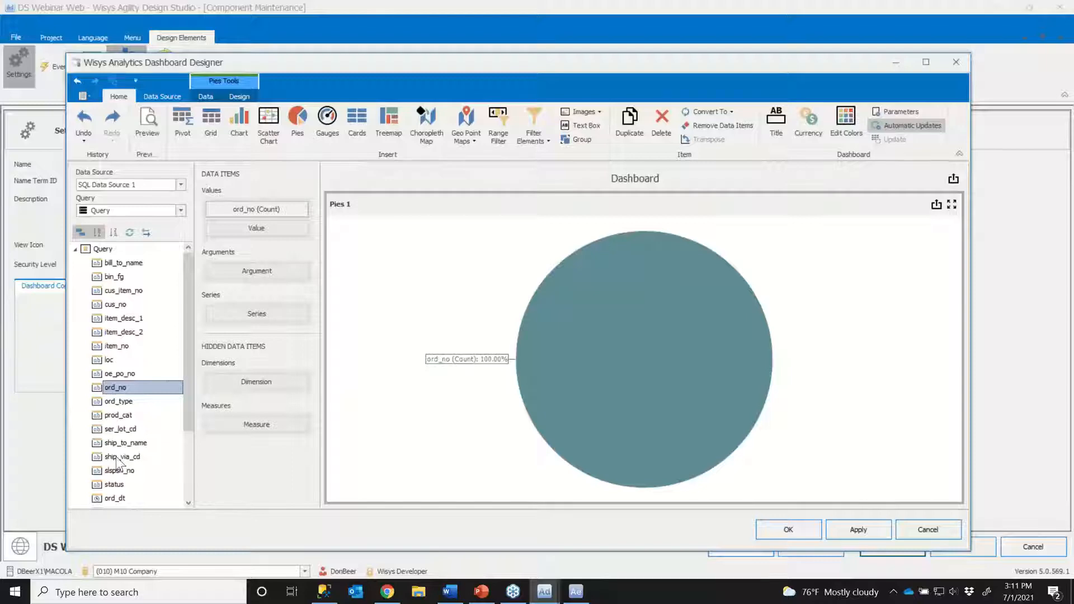
left_click_drag(121, 457, 253, 274)
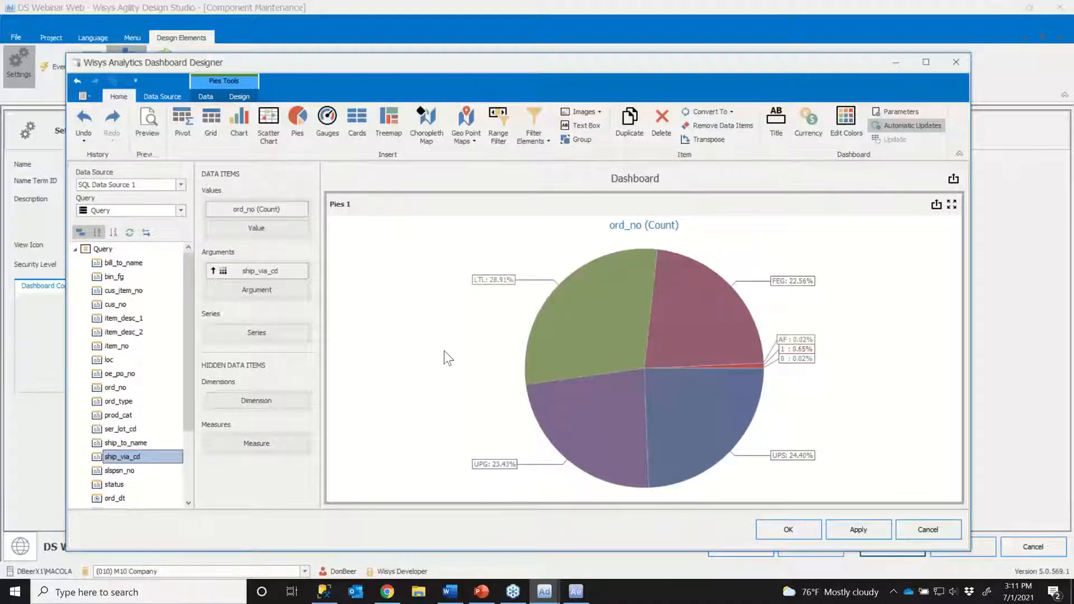
Step: Rename the pie chart "Orders by Ship Via" and its value "Orders"
mouse_move(588, 352)
right_click(401, 264)
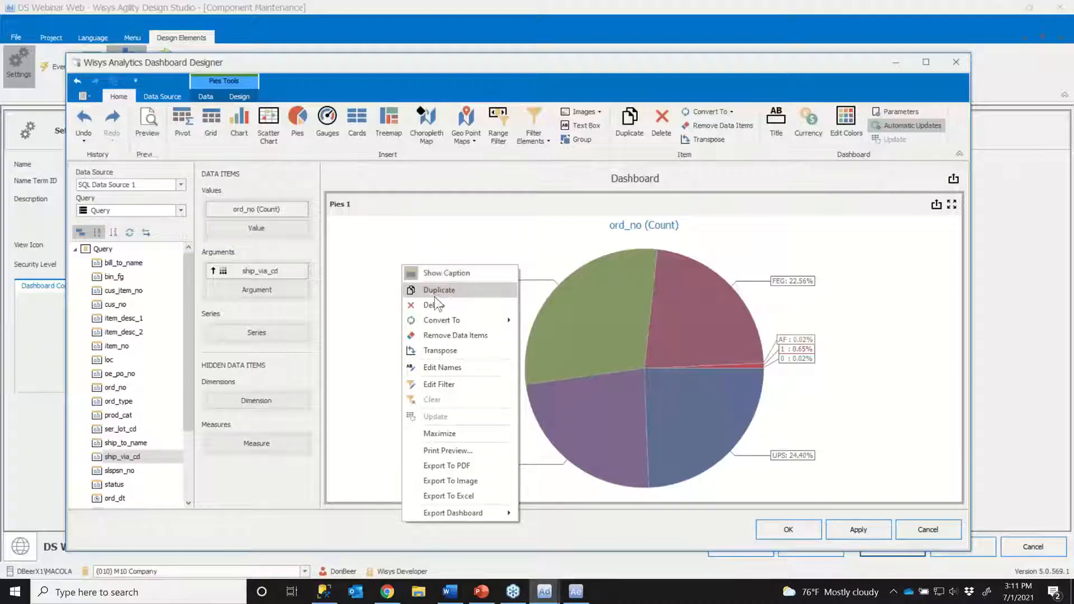
left_click(434, 368)
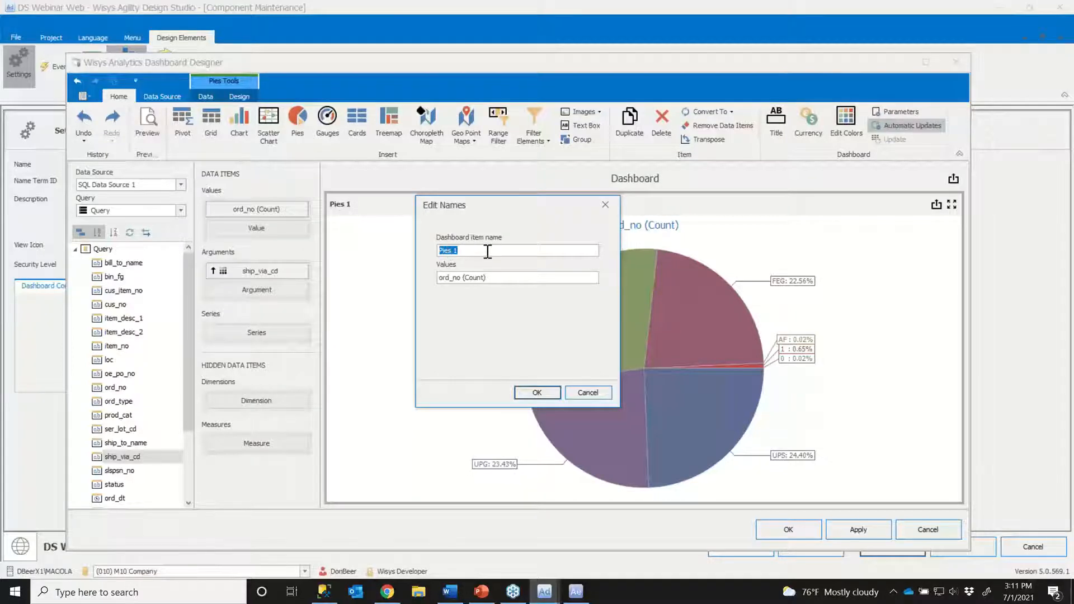
type("Orders by Ship Via")
key("Tab")
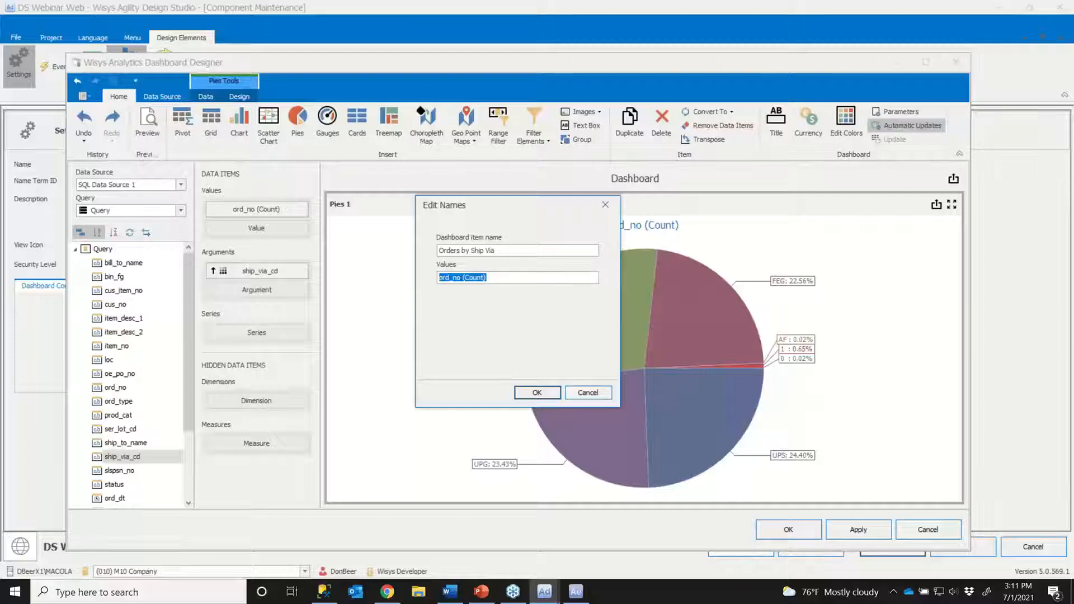
type("Orders")
left_click(538, 393)
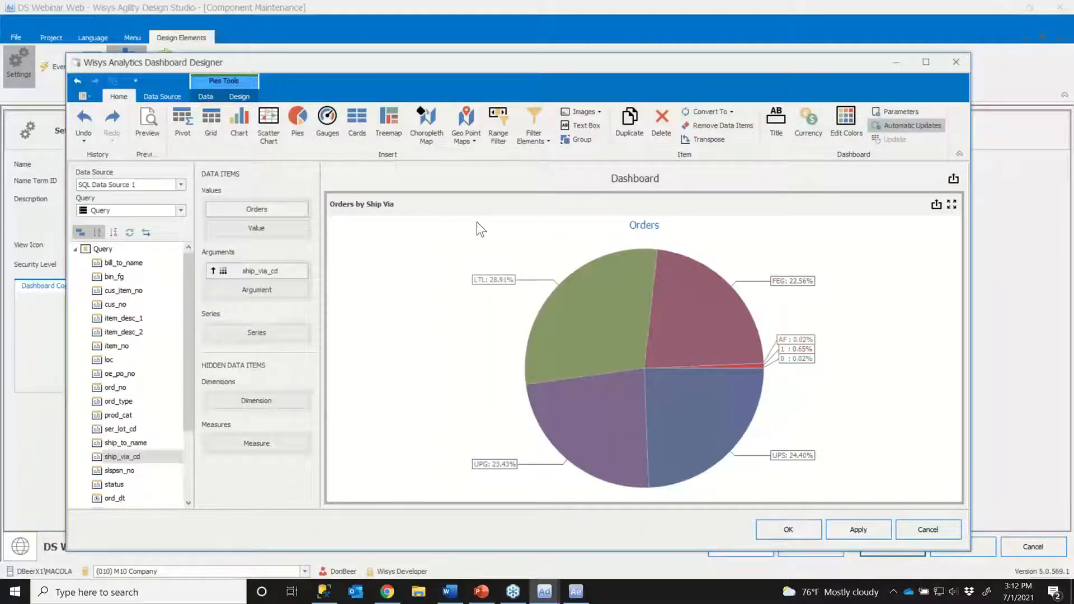
Step: Set the pie chart's data labels to Argument And Value
mouse_move(505, 285)
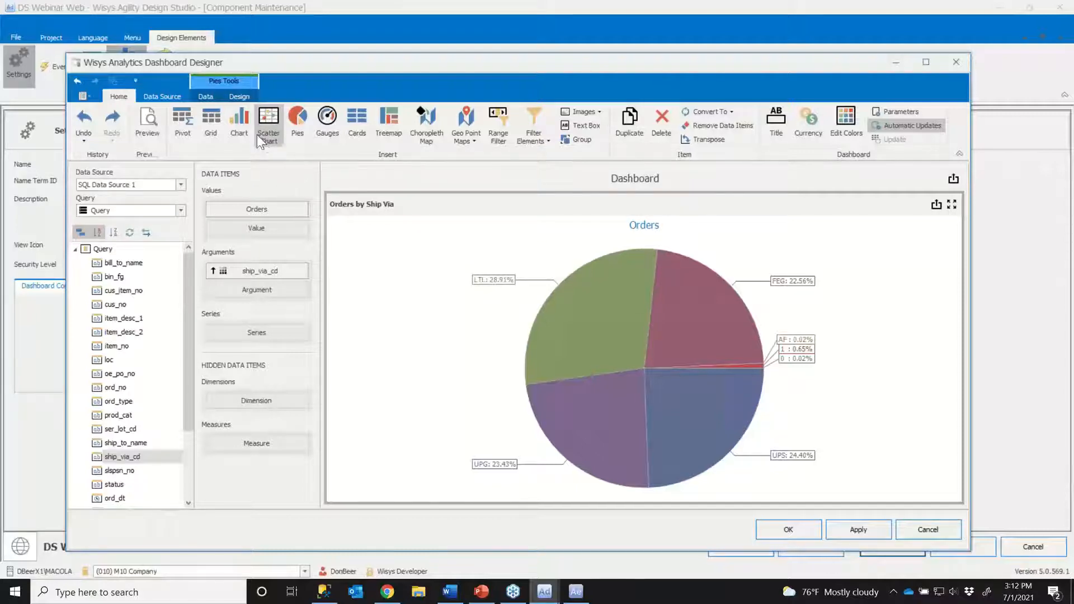
left_click(239, 97)
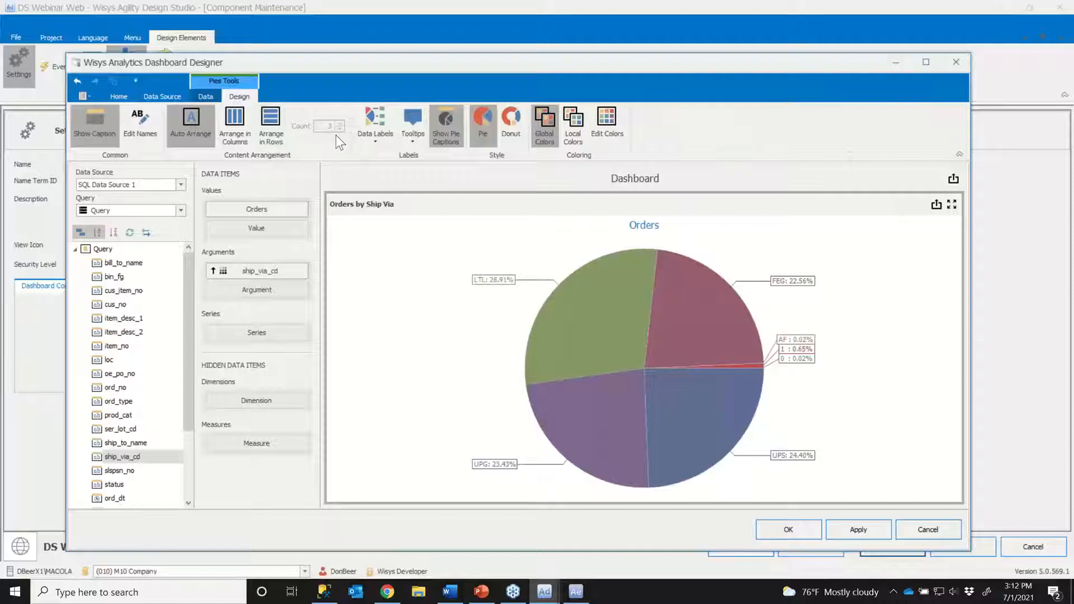
left_click(375, 140)
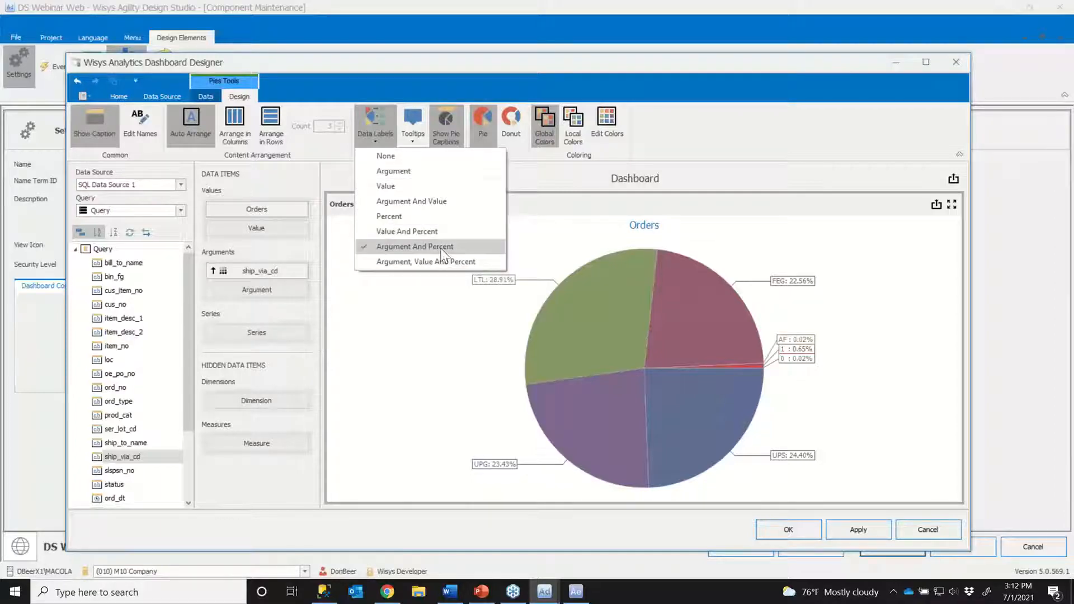
left_click(431, 200)
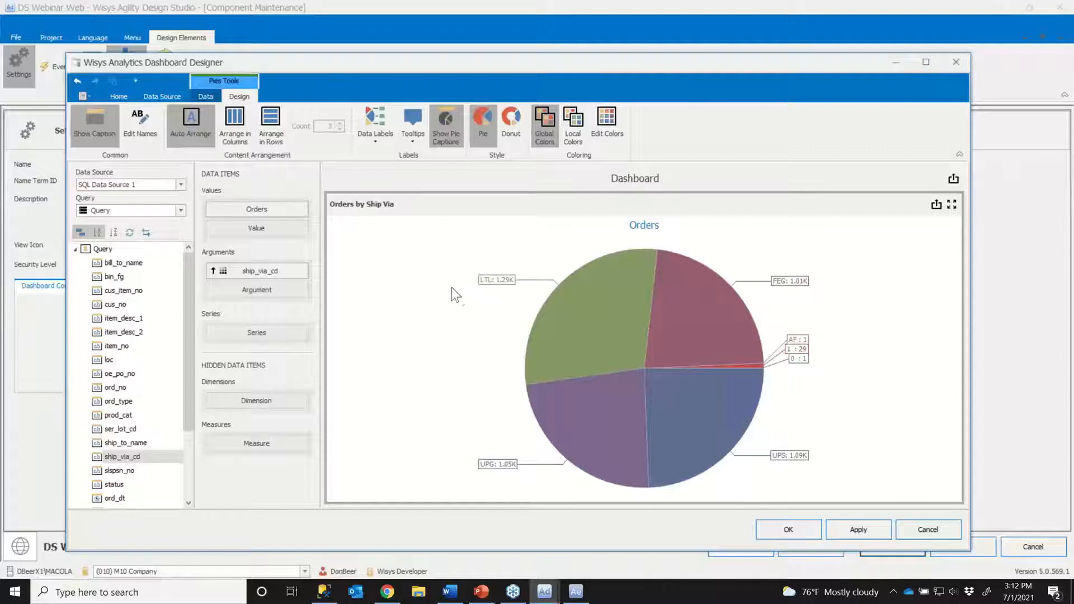
Step: Format the pie chart's Orders value as Number in Ones with a precision of 0
left_click(302, 209)
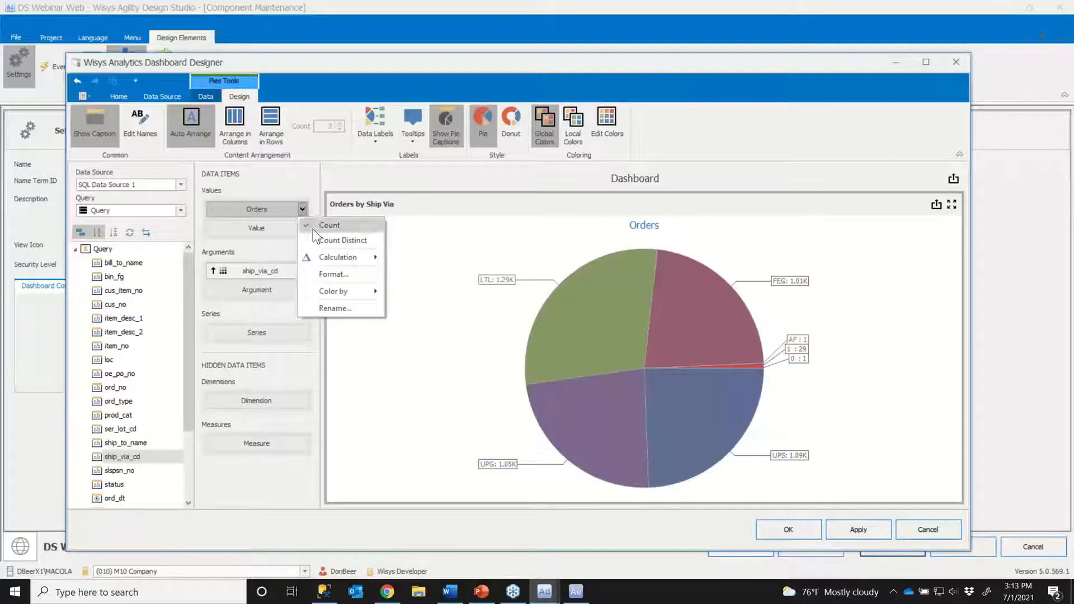
left_click(322, 273)
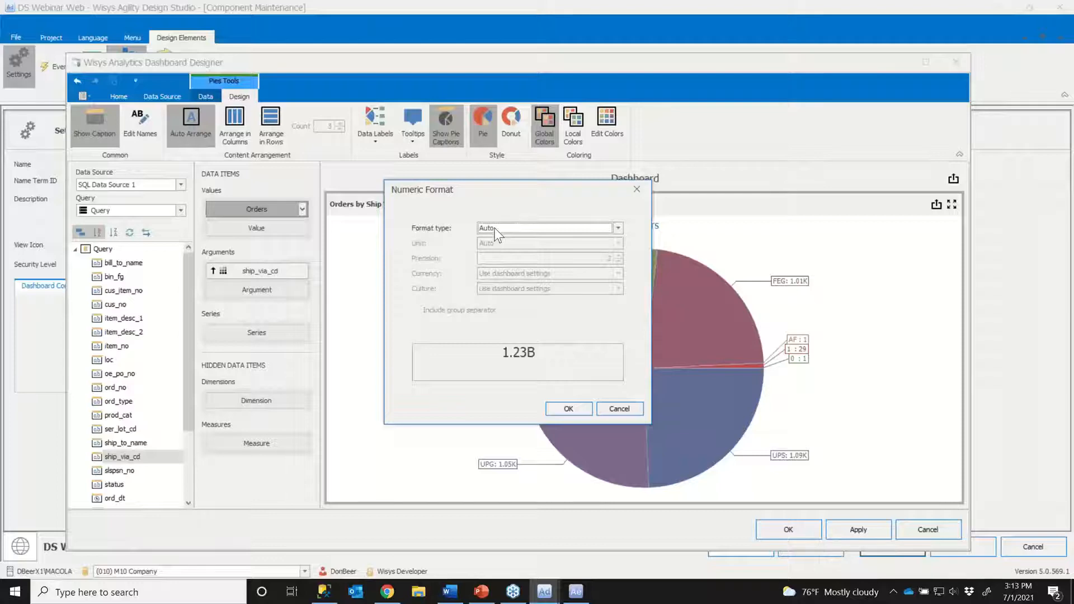
left_click(495, 228)
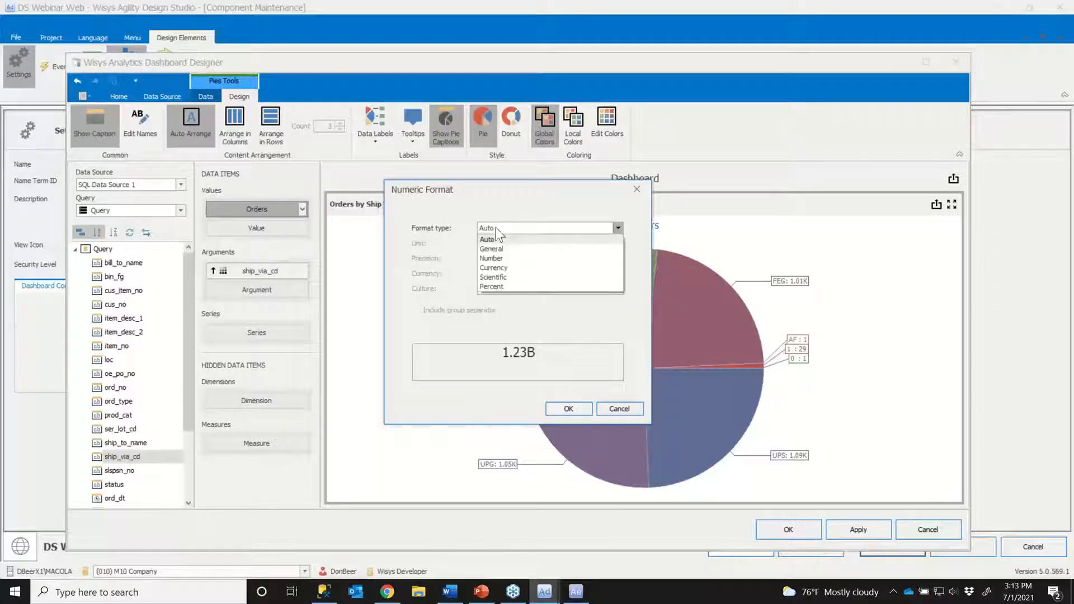
left_click(492, 258)
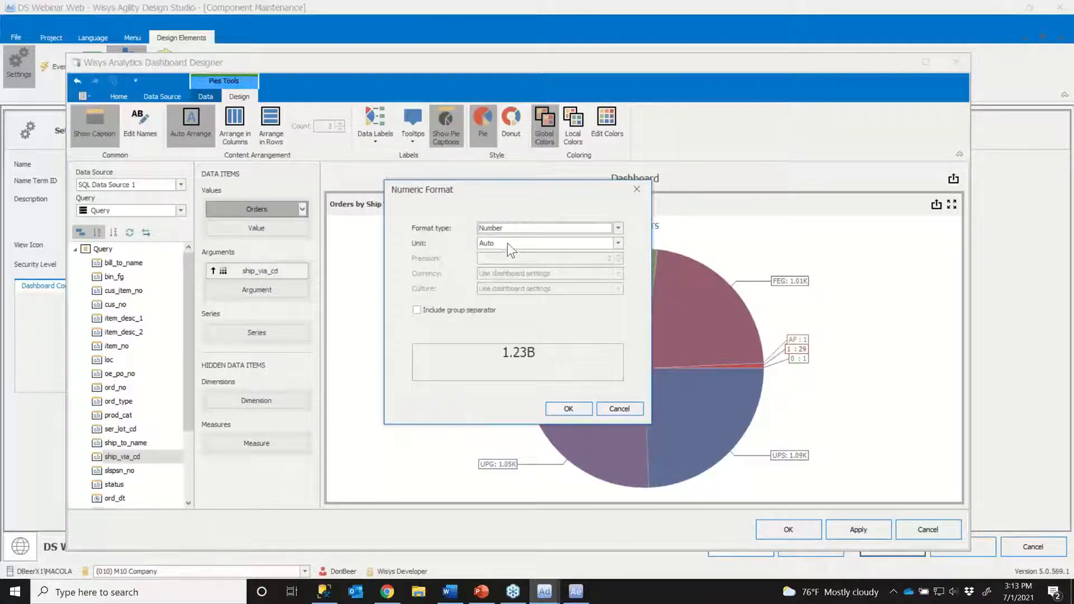
left_click(508, 243)
left_click(499, 263)
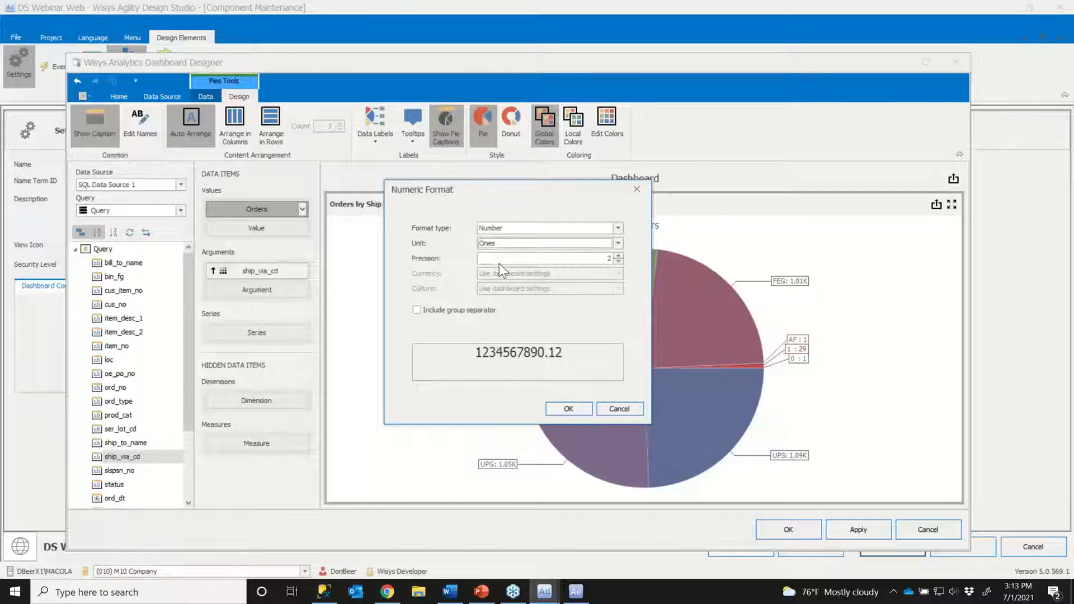
left_click(619, 262)
left_click(619, 262)
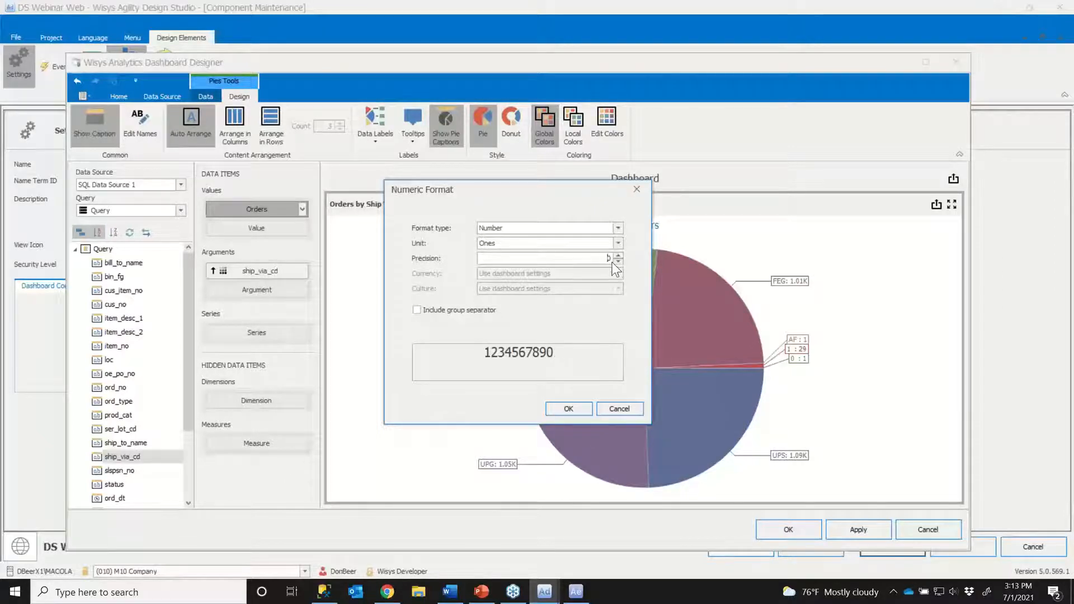
left_click(571, 408)
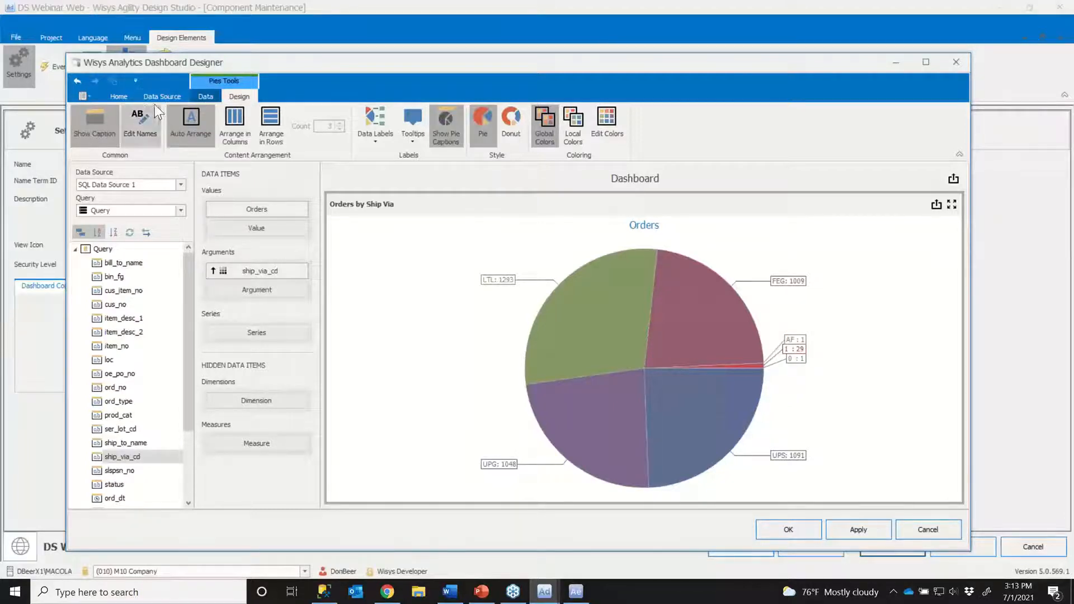
Step: Insert a chart item and arrange it side by side with the Orders by Ship Via pie chart
left_click(119, 97)
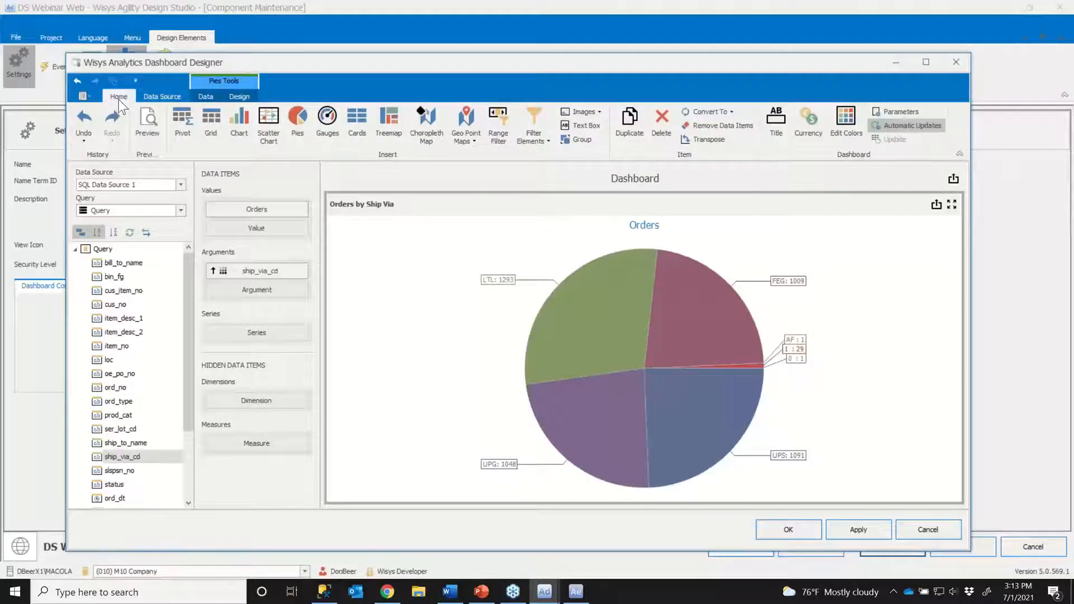
left_click(238, 123)
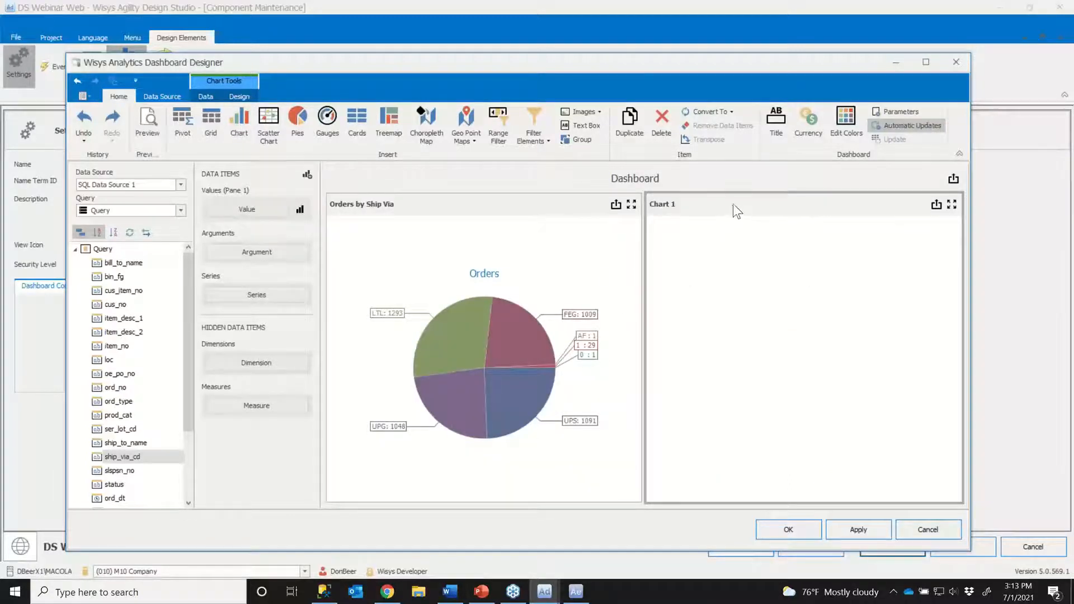
left_click_drag(733, 204, 451, 489)
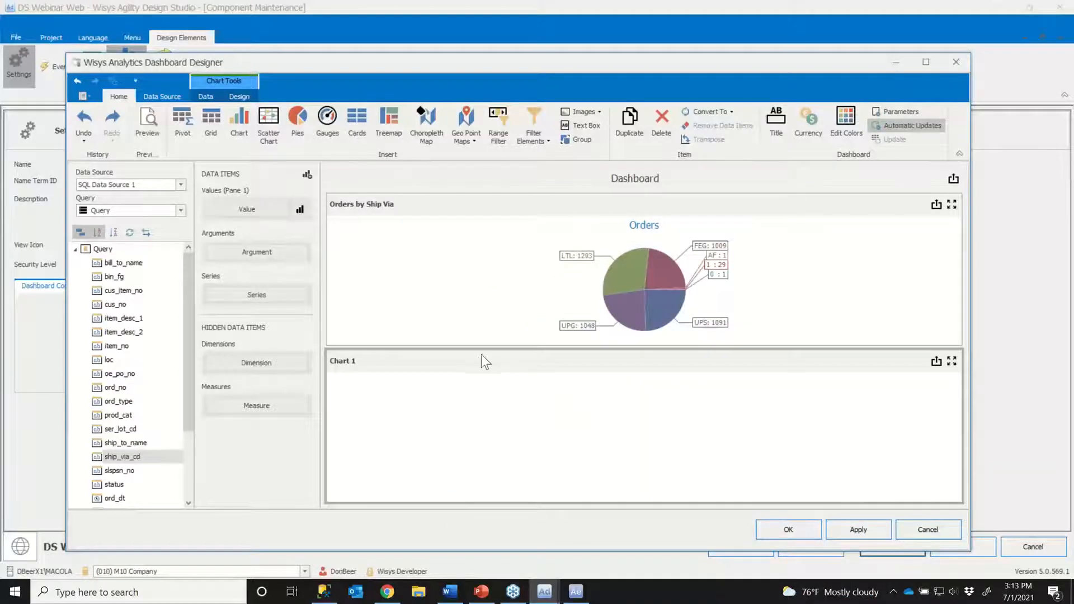
left_click_drag(475, 361, 944, 273)
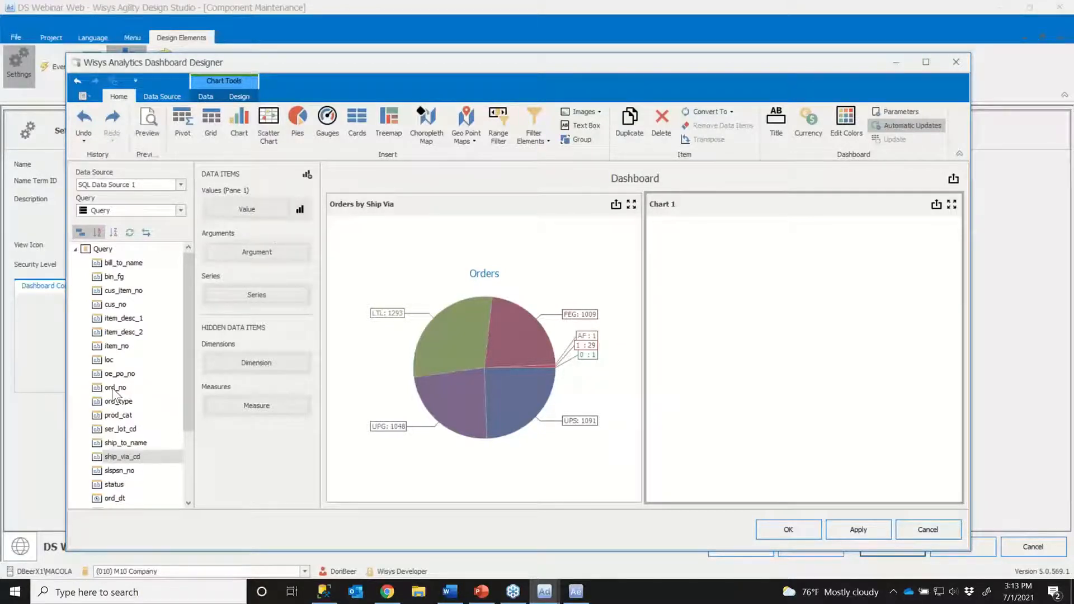
Step: Assign ord_no as the new chart's value and status as its argument
left_click_drag(112, 388, 244, 213)
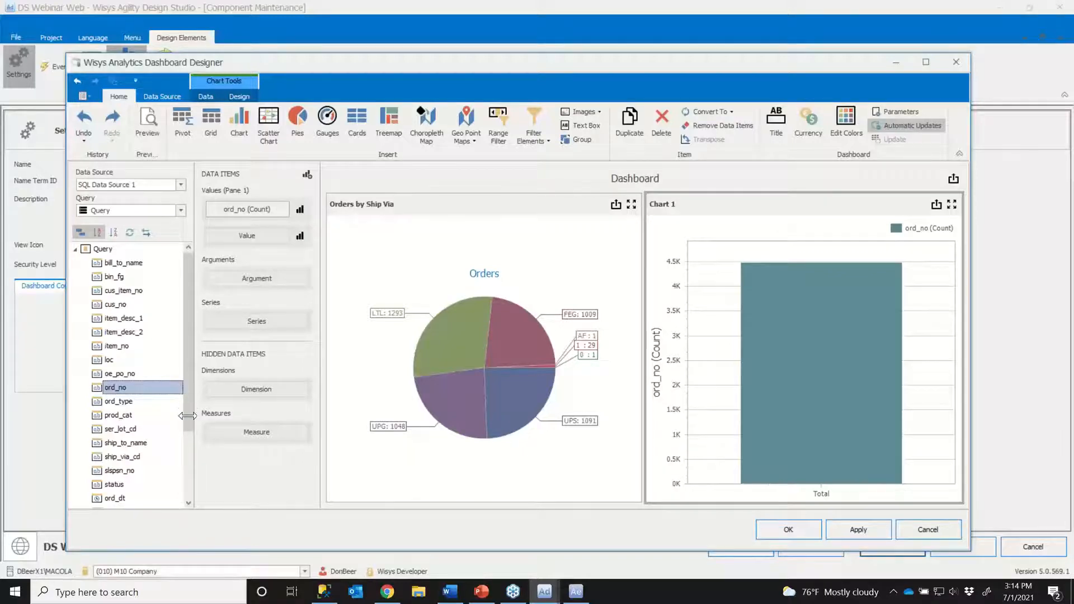
left_click_drag(110, 484, 260, 280)
mouse_move(703, 401)
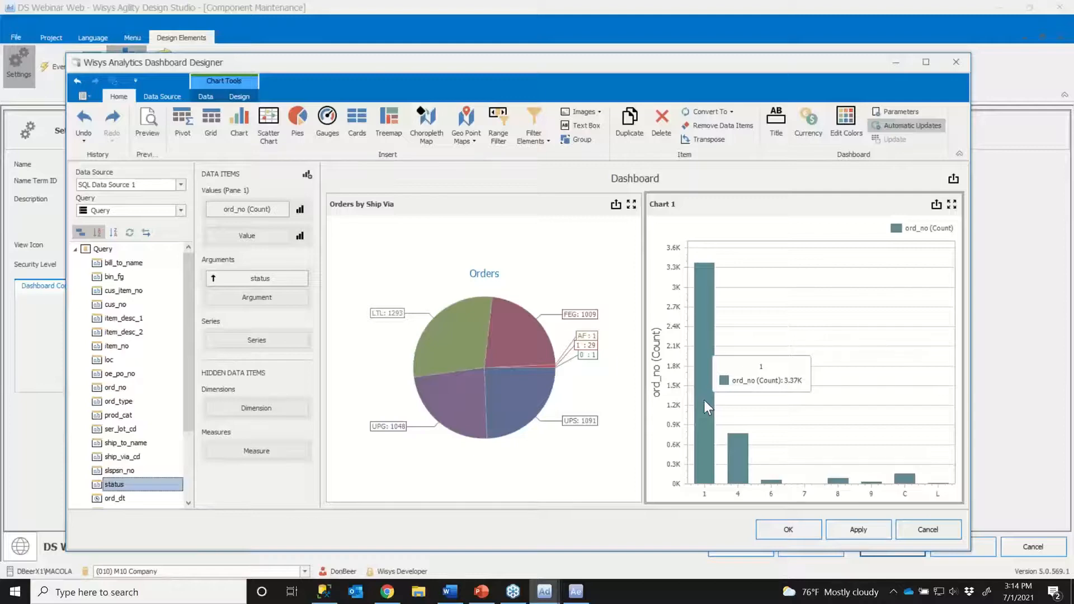
mouse_move(868, 484)
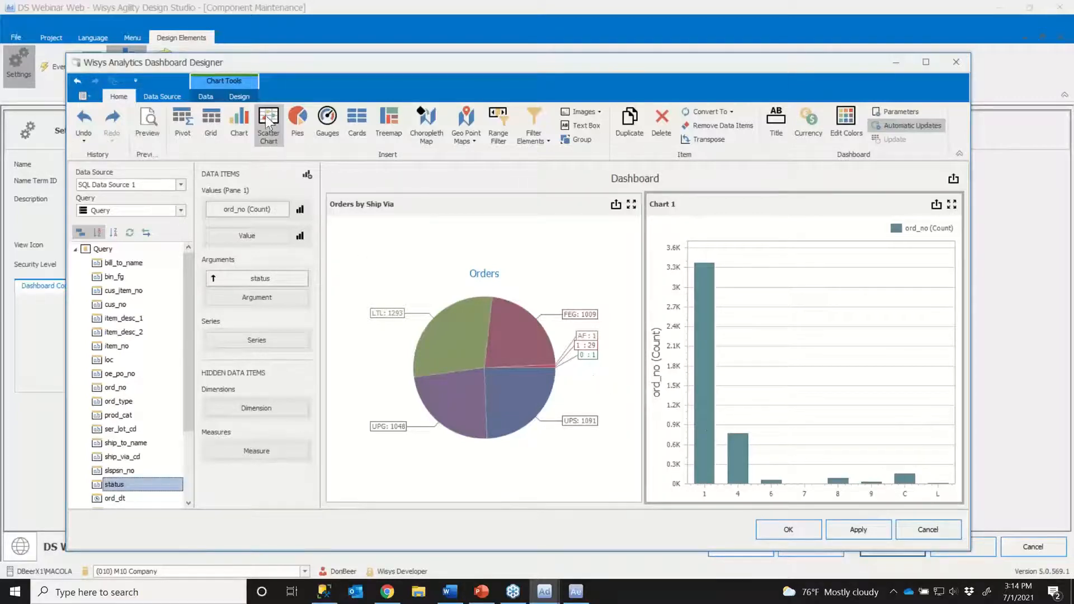
Step: Show the title on the bar chart's X-axis using the default text
left_click(239, 99)
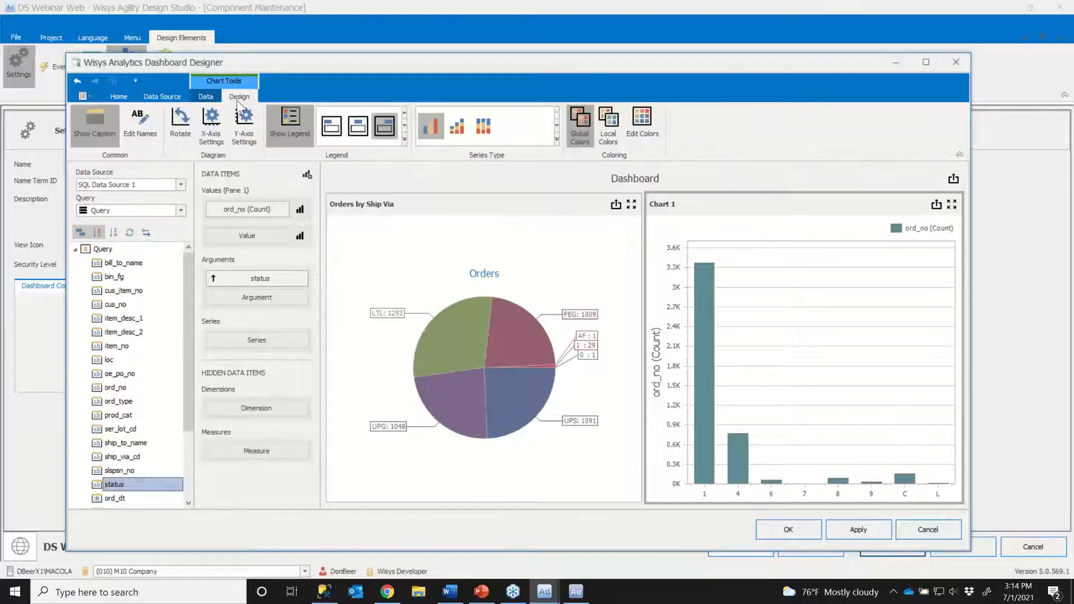
left_click(211, 126)
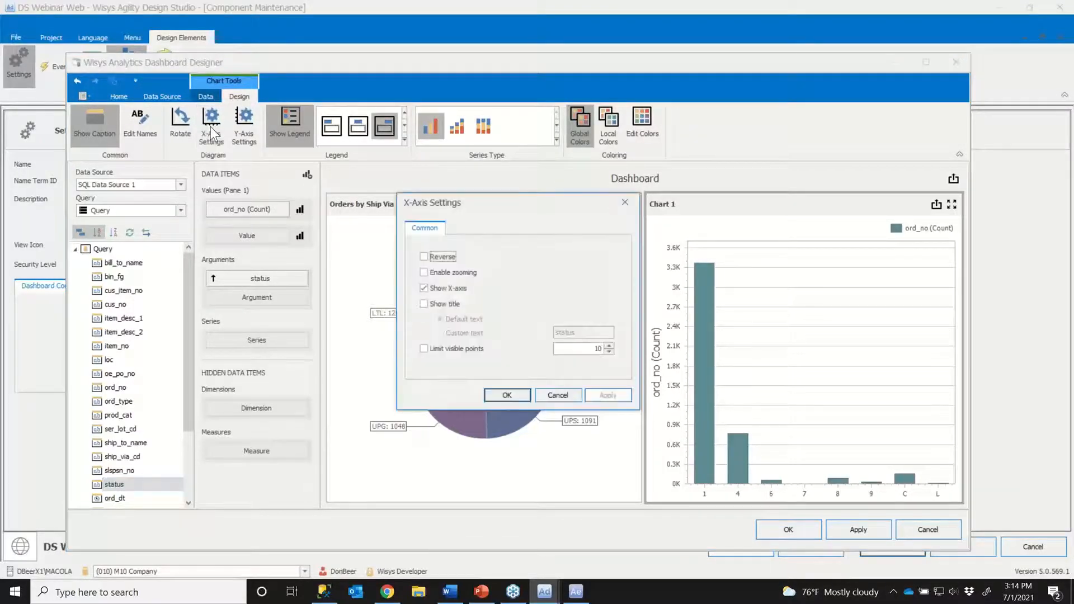
left_click(424, 306)
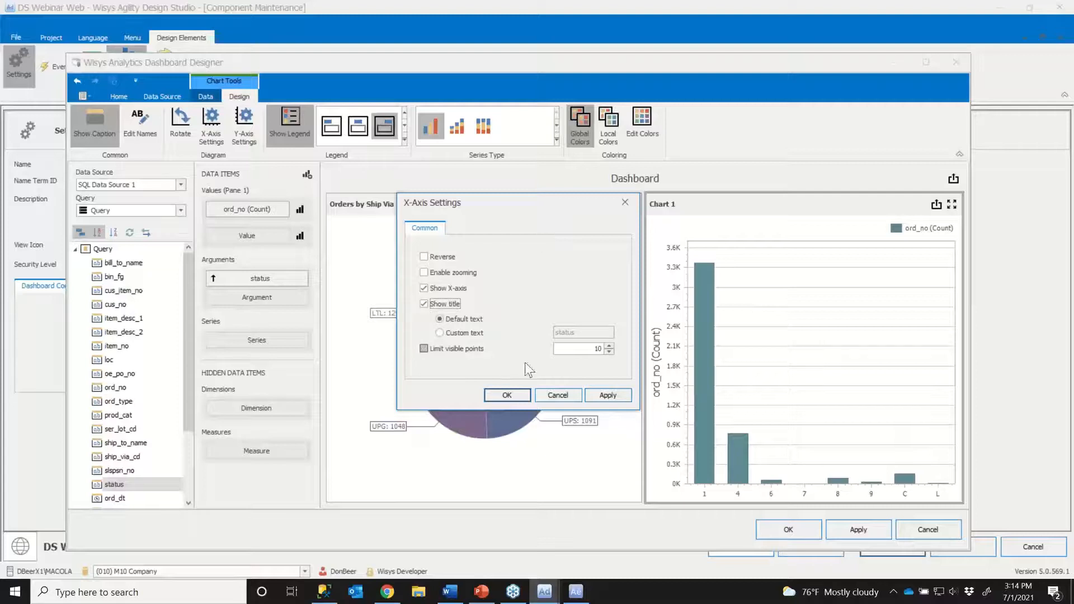
left_click(611, 396)
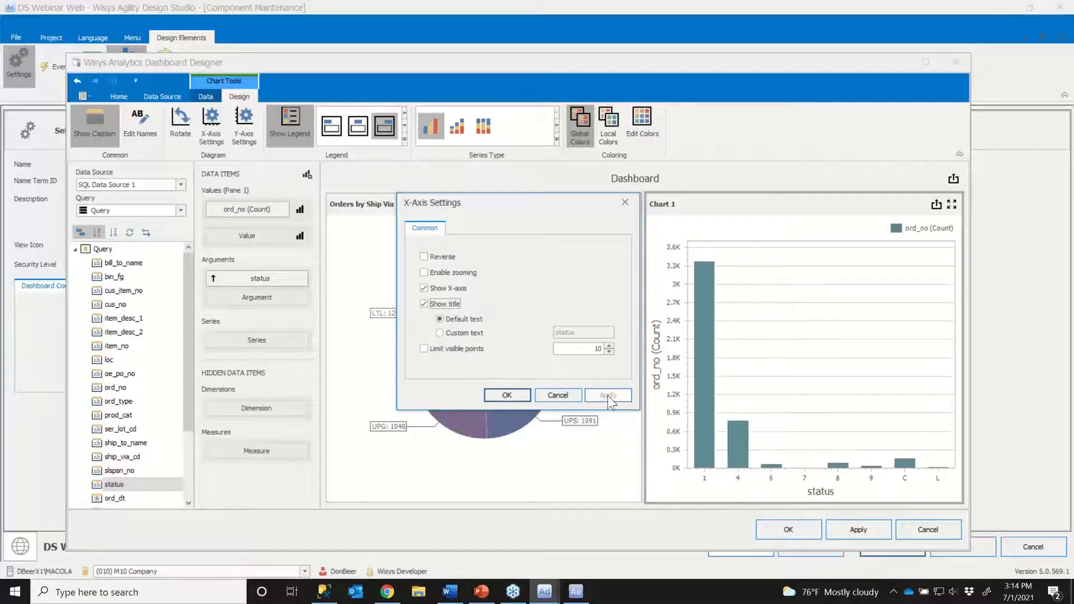
left_click(509, 395)
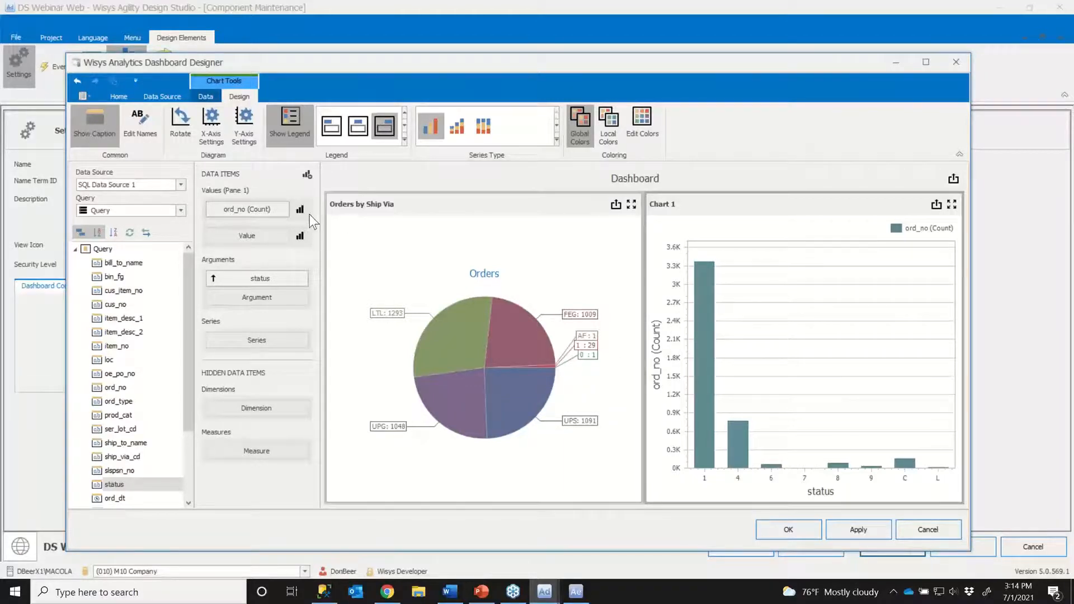
Step: Format the bar chart's ord_no count as Number in Ones with a precision of 0
left_click(284, 210)
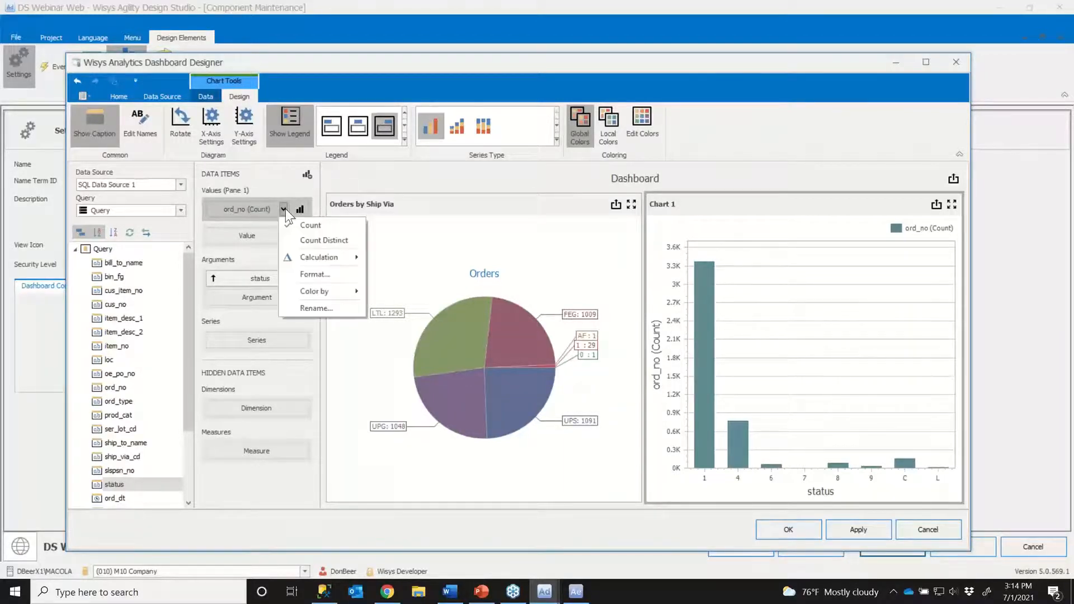
left_click(316, 274)
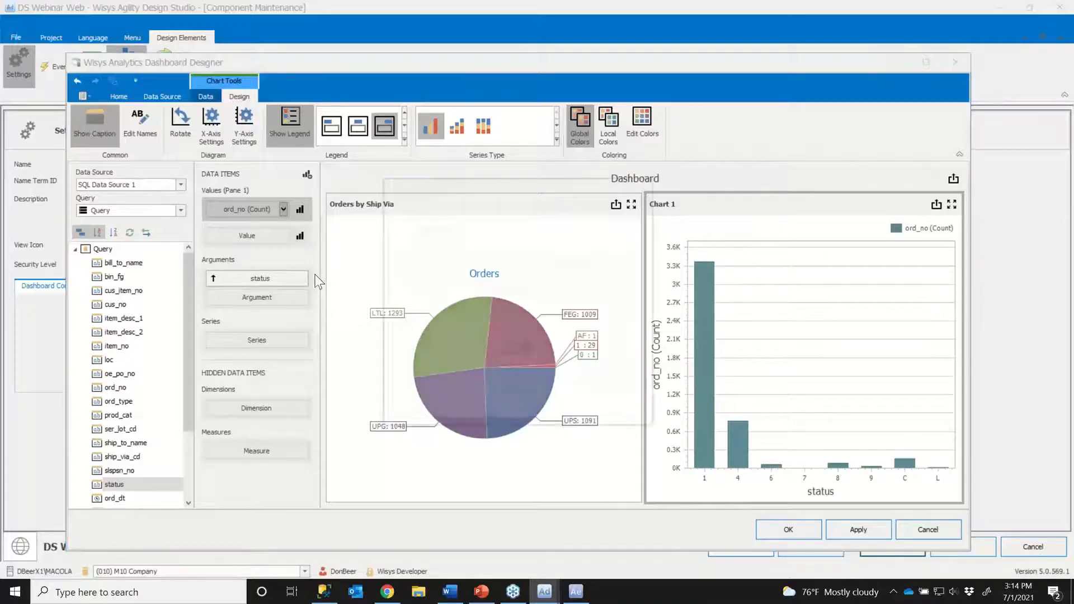
left_click(485, 227)
left_click(495, 257)
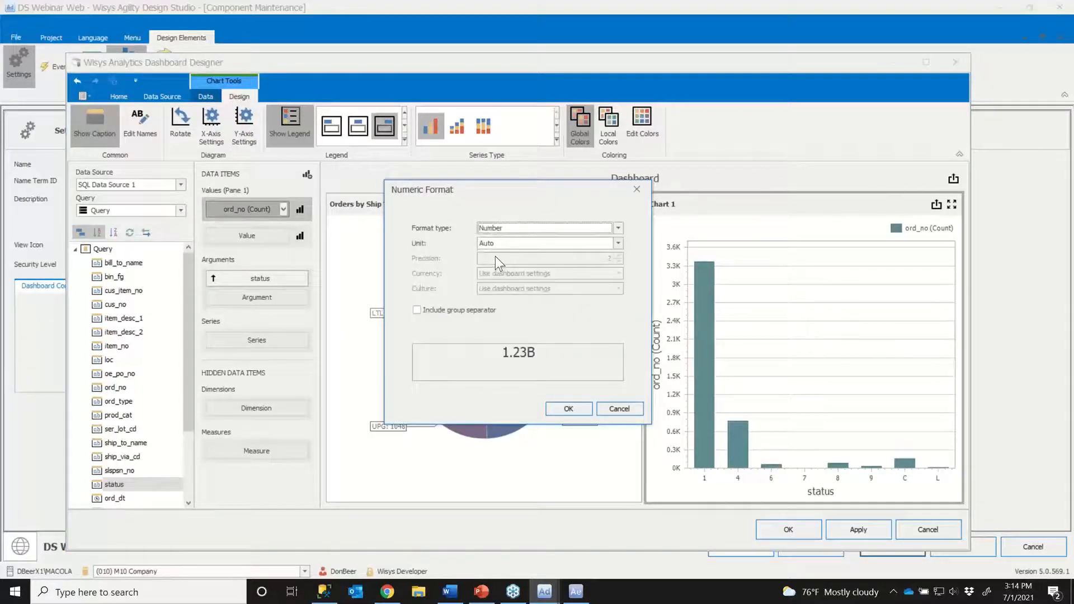
left_click(508, 244)
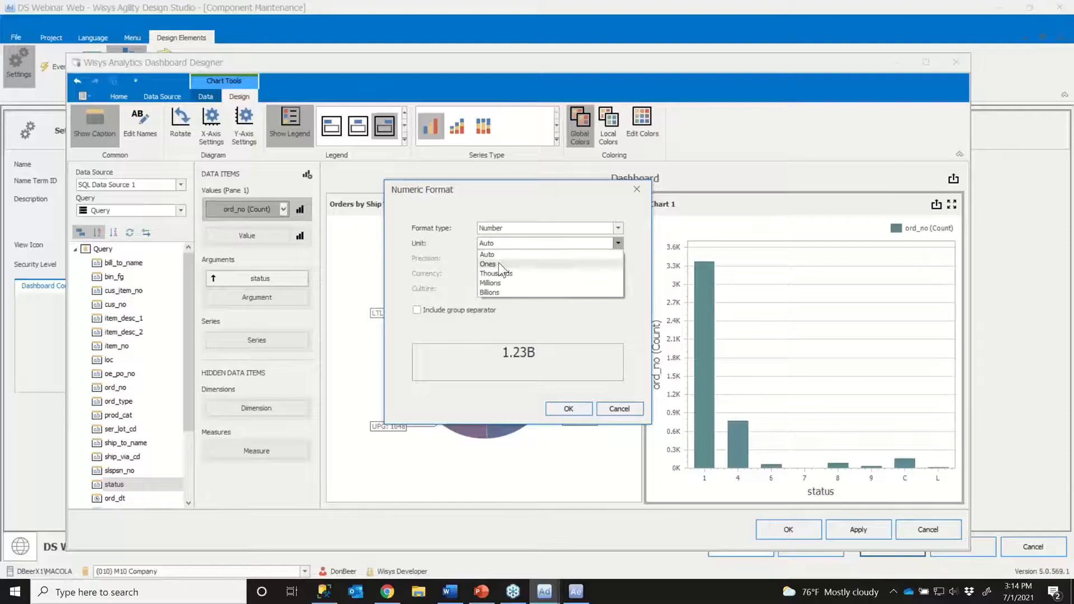
left_click(499, 263)
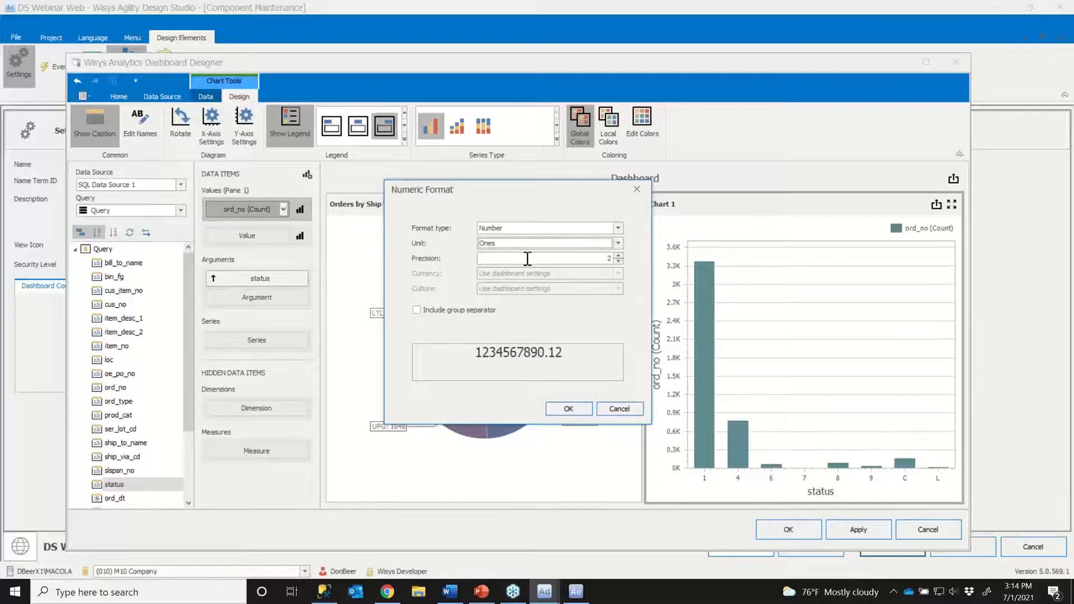
double_click(617, 260)
left_click(570, 409)
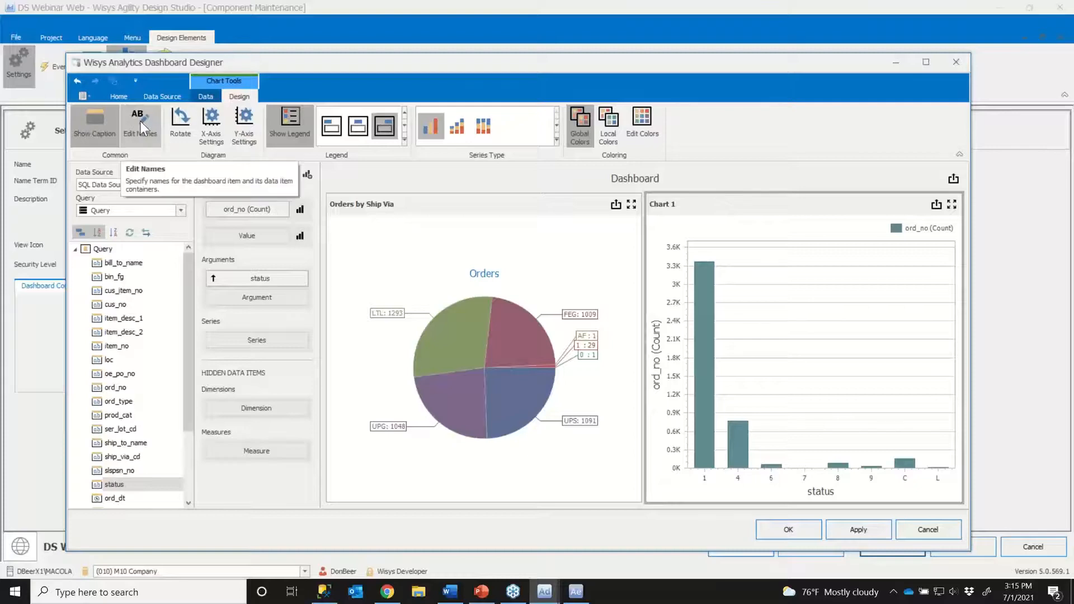
Step: Rename the bar chart "Orders by Status" and its series "Orders"
right_click(745, 203)
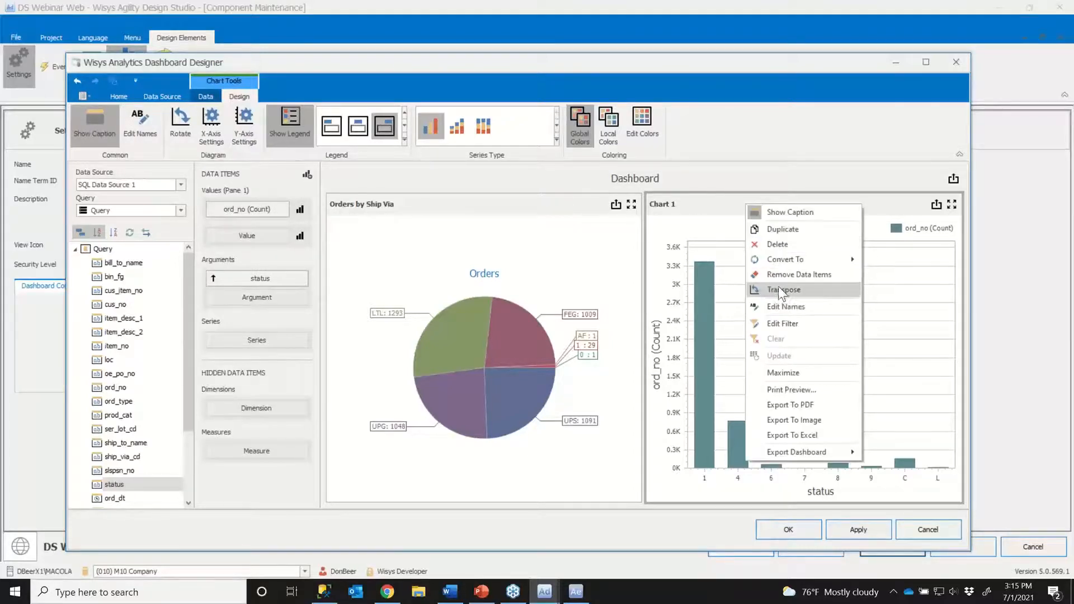
left_click(782, 307)
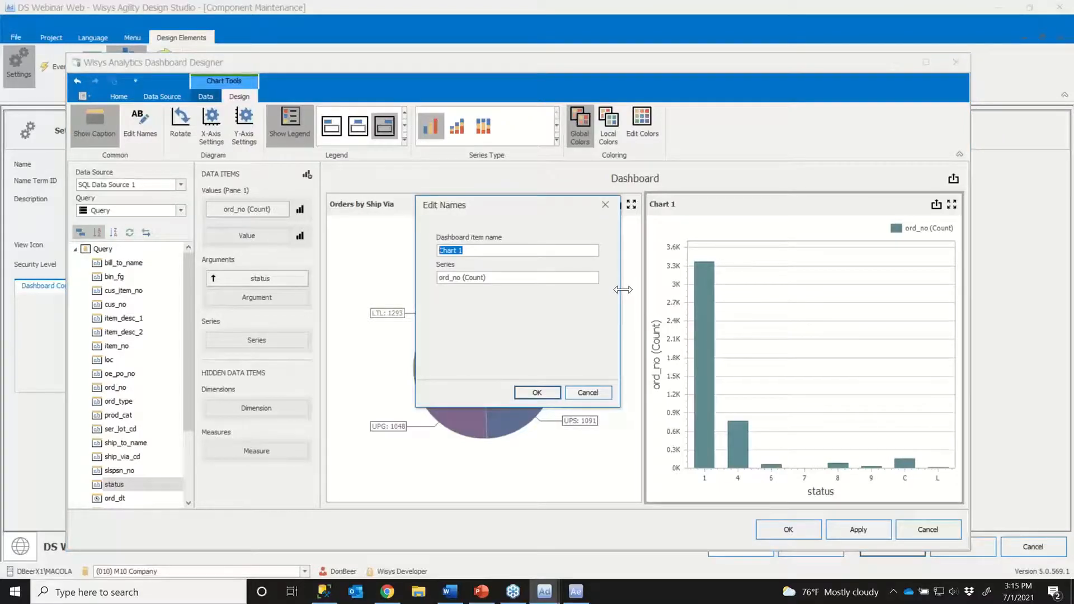
type("Orders by Status")
key("Tab")
type("Orders")
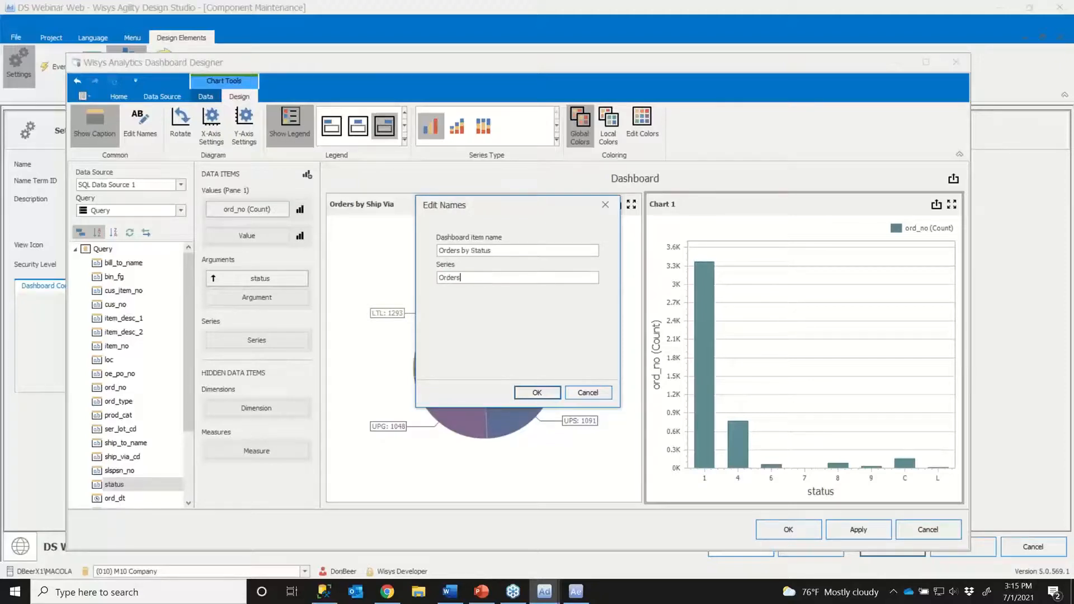
left_click(537, 393)
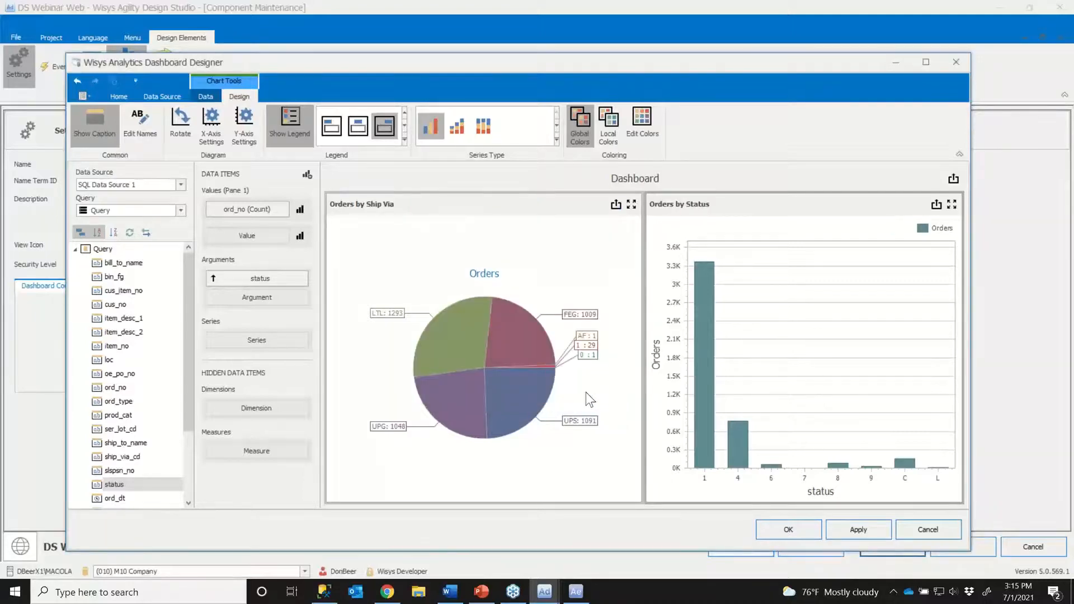
mouse_move(710, 381)
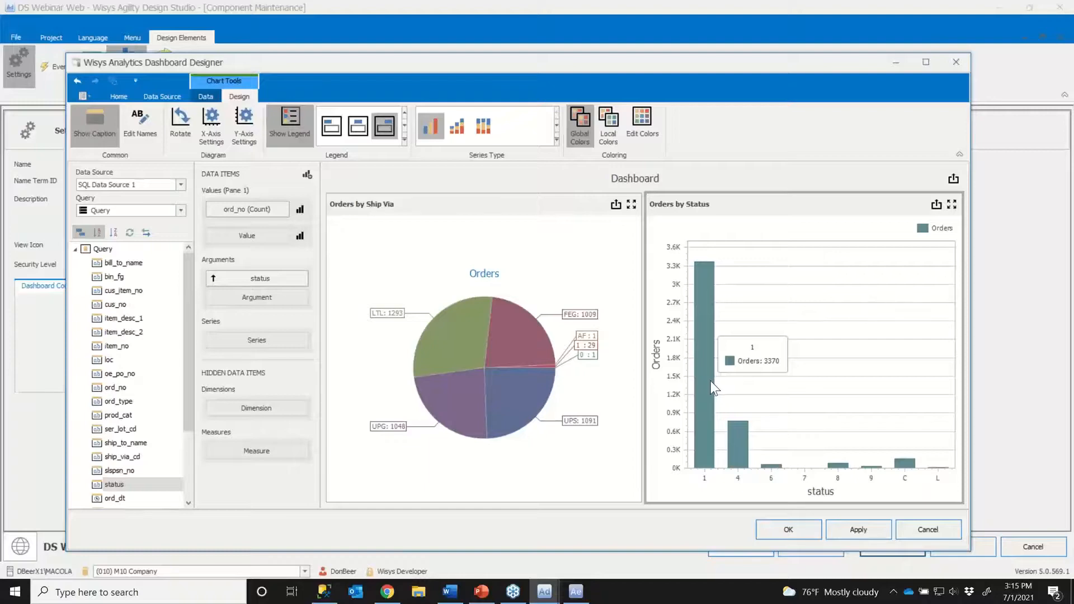
mouse_move(803, 421)
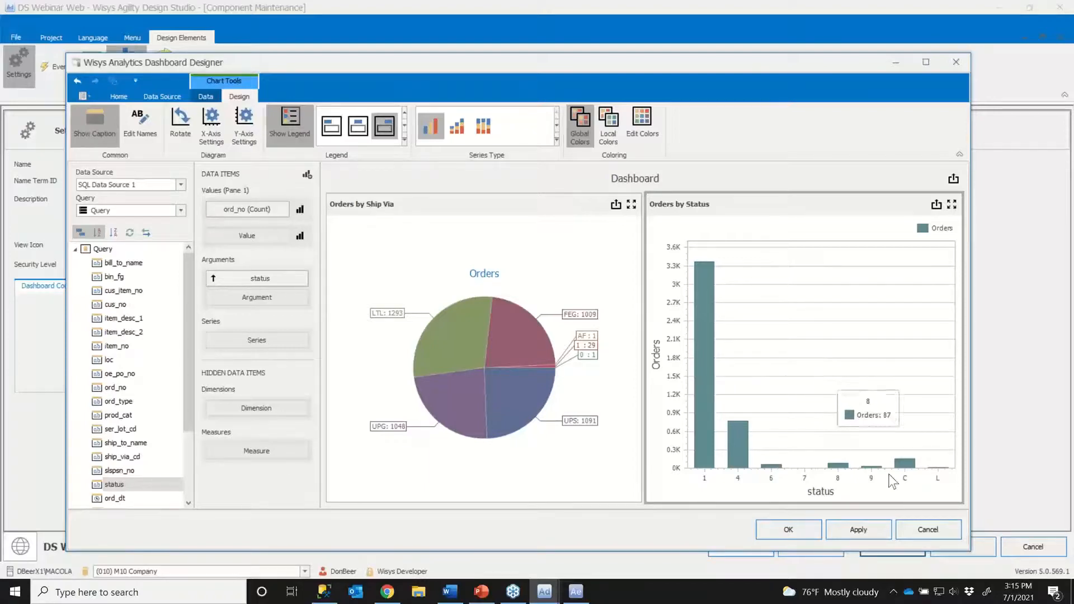
Step: Save the dashboard design and its component, and add DS Webinar Orders Dashboard to the DS Webinar Web category
left_click(864, 531)
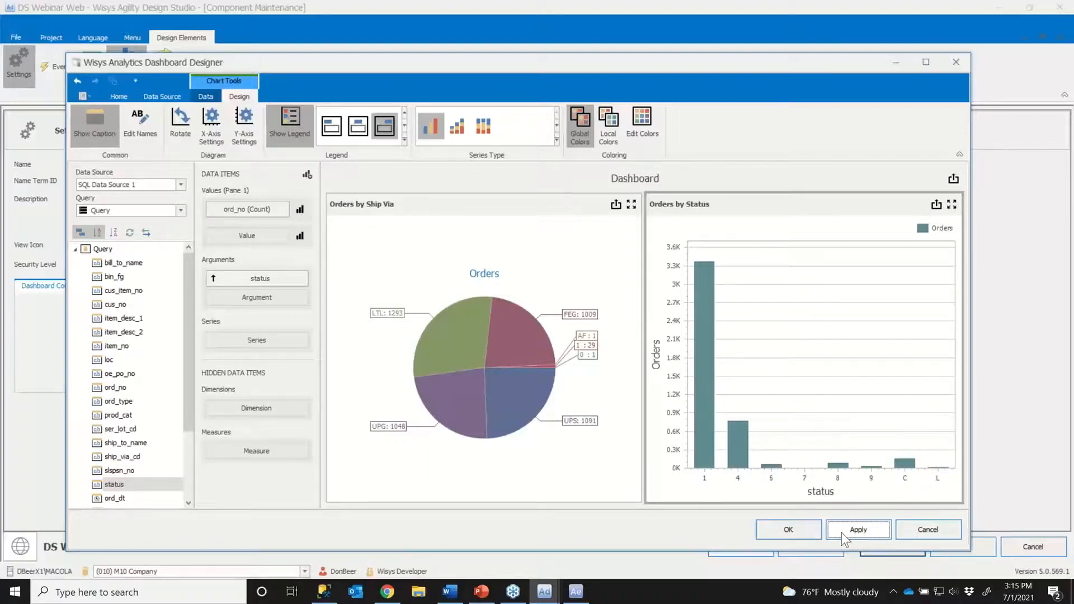
left_click(793, 529)
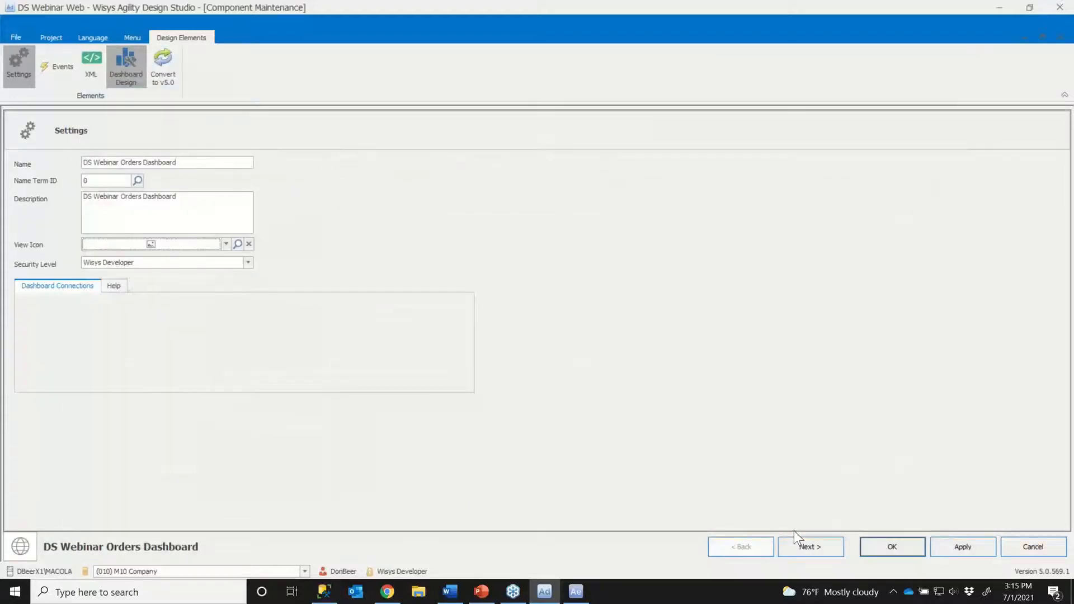
left_click(960, 547)
left_click(891, 548)
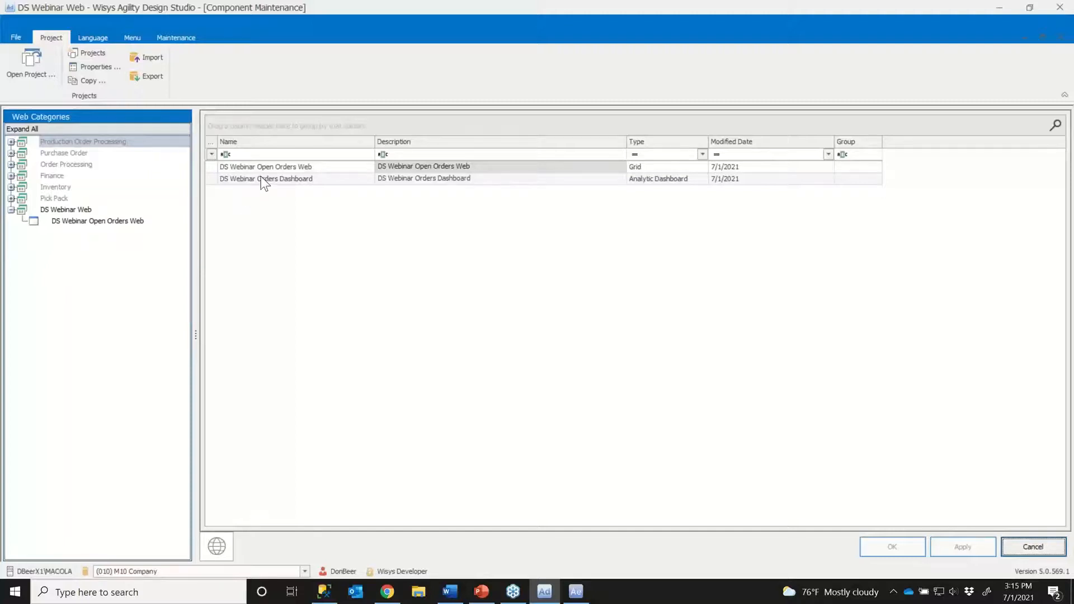
left_click_drag(259, 177, 89, 210)
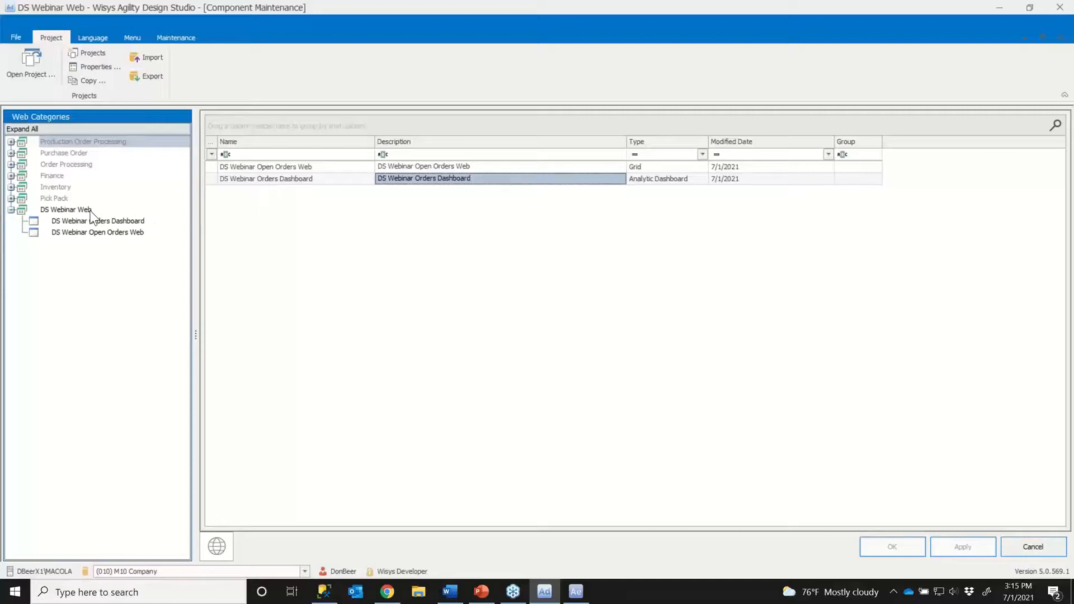
Step: Switch to Wisys Agility Explorer and open the Agility Web roles in the User Access options
left_click(1001, 7)
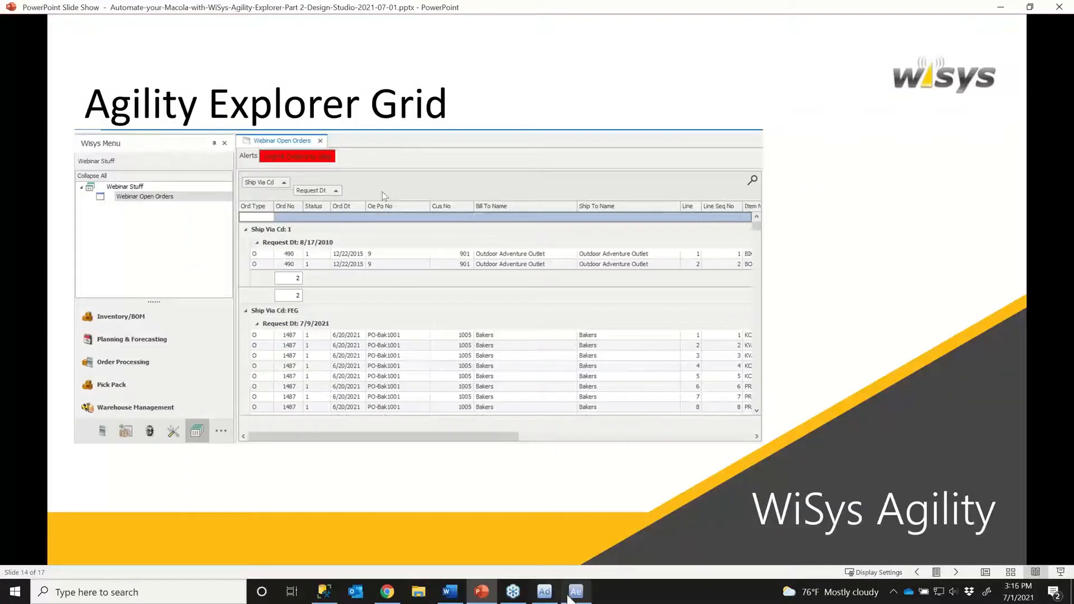
left_click(576, 594)
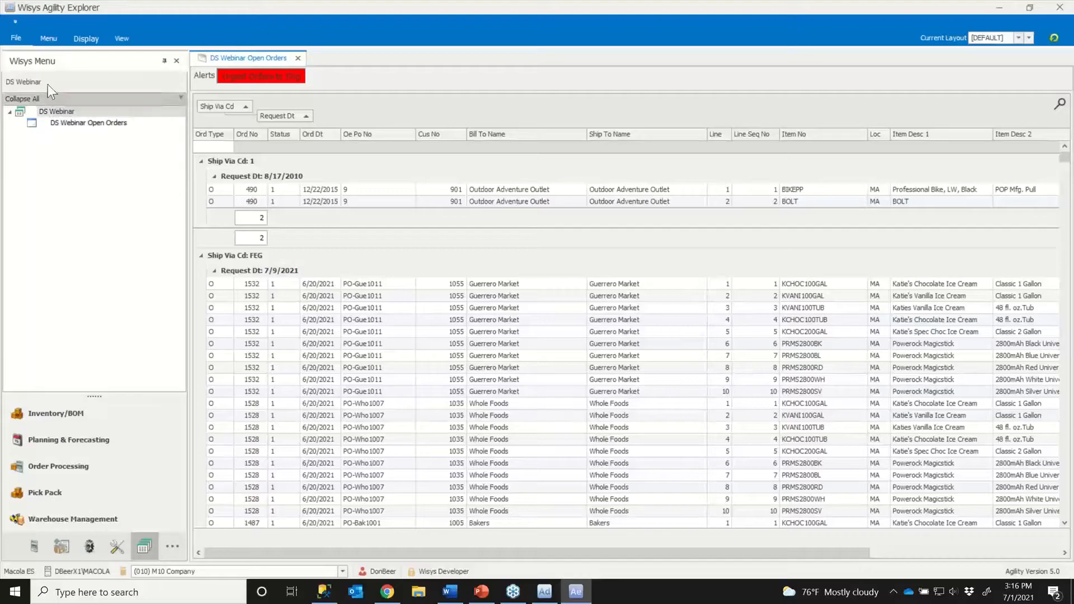
left_click(14, 40)
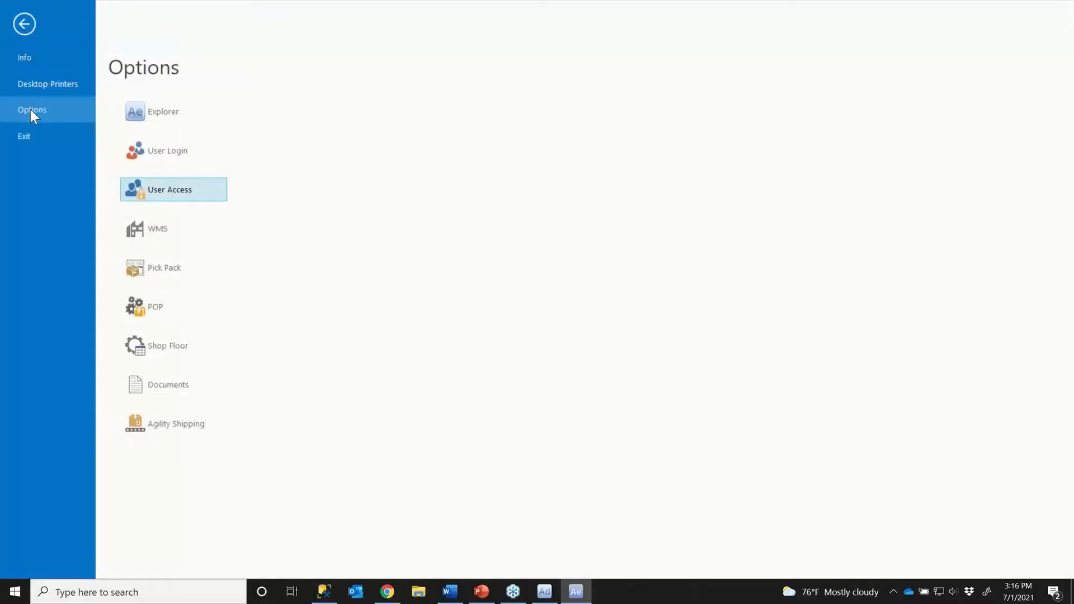
left_click(170, 193)
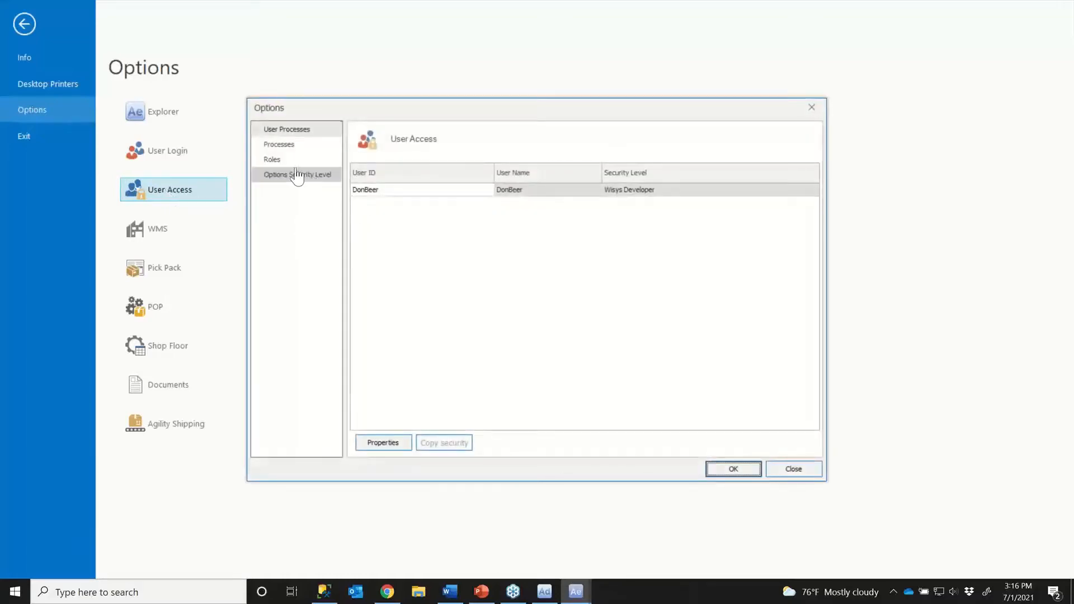
left_click(275, 160)
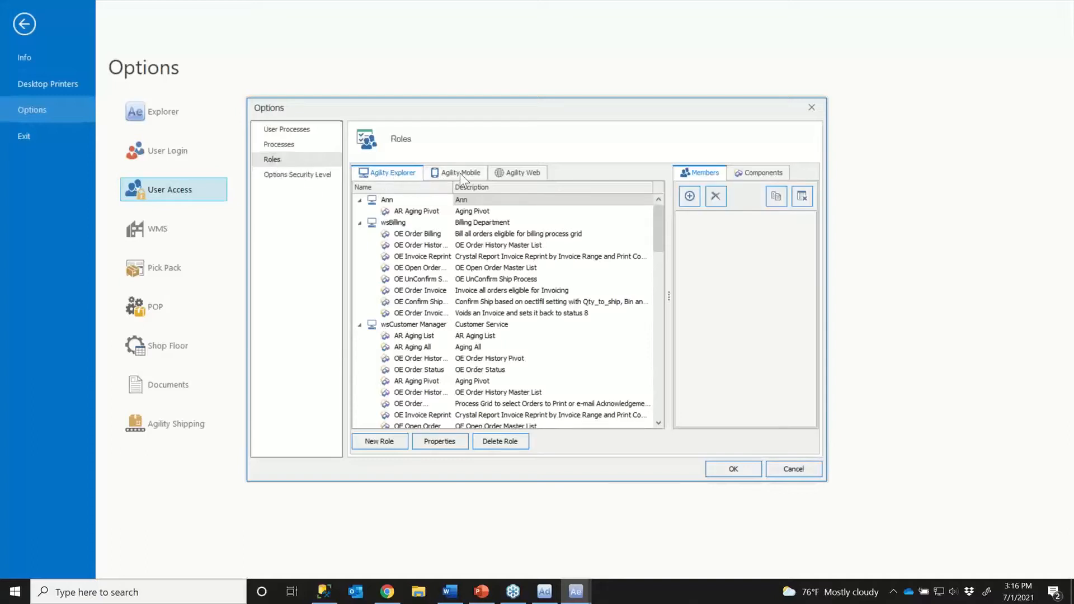
left_click(524, 174)
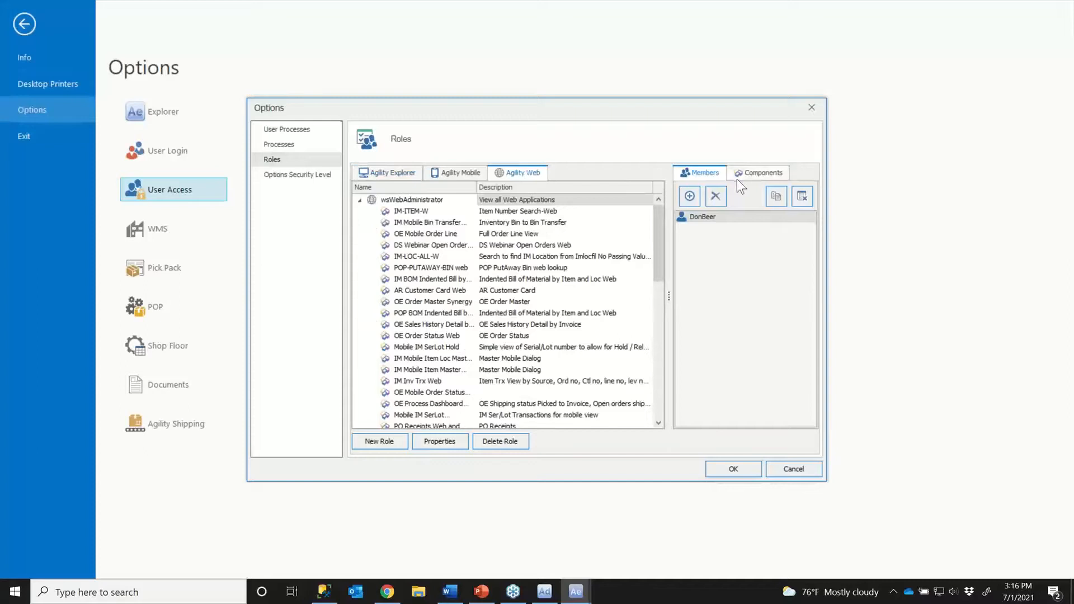
Step: Grant the wsWebAdministrator role access to DS Webinar Orders Dashboard in the DS Webinar Web category and save the role options
left_click(758, 172)
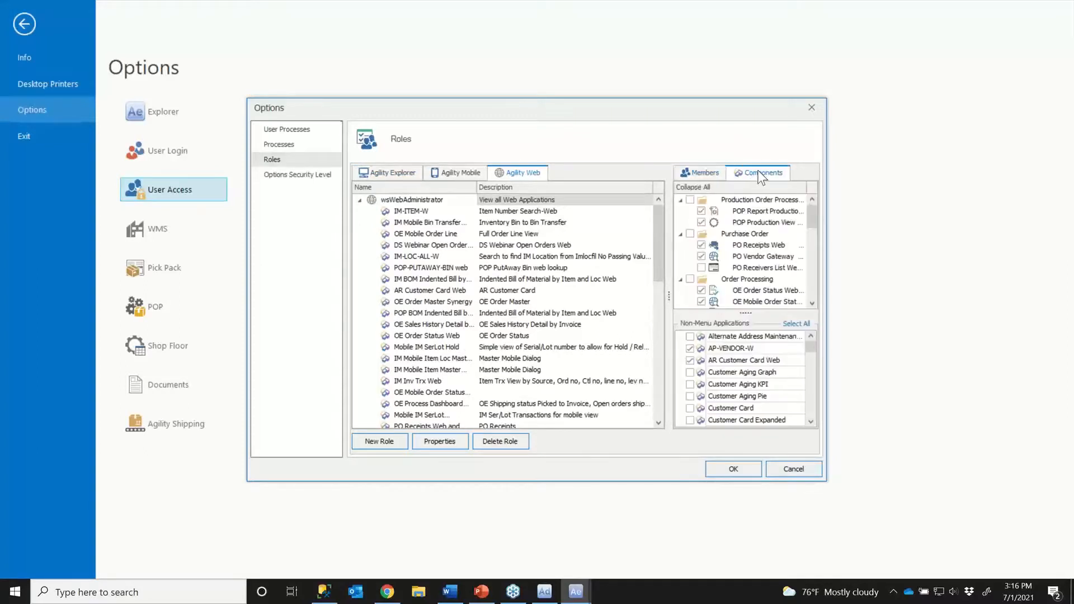
left_click(744, 187)
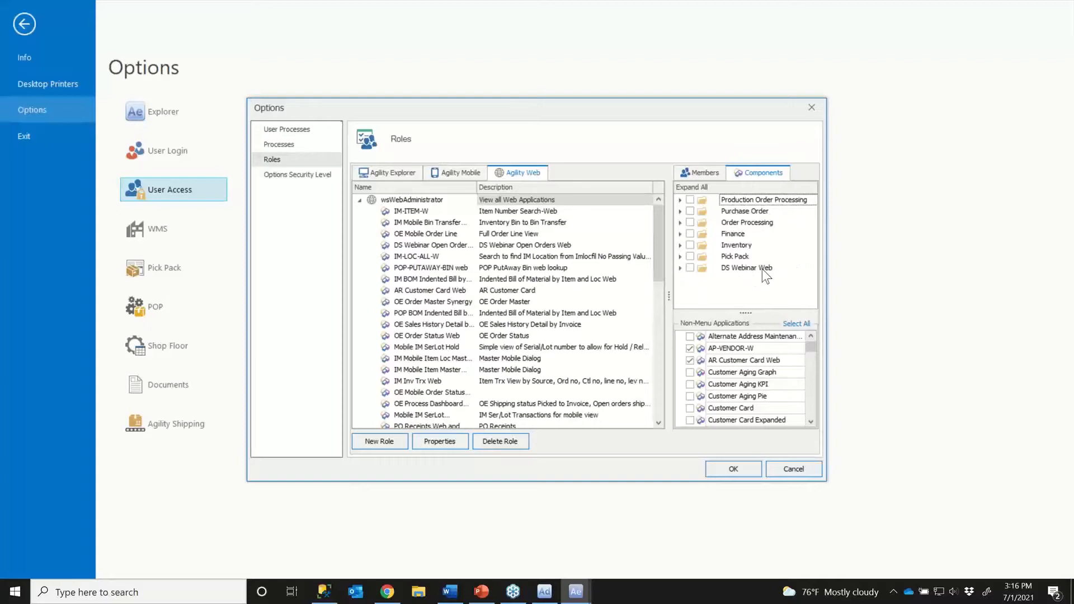
left_click(682, 268)
left_click(701, 291)
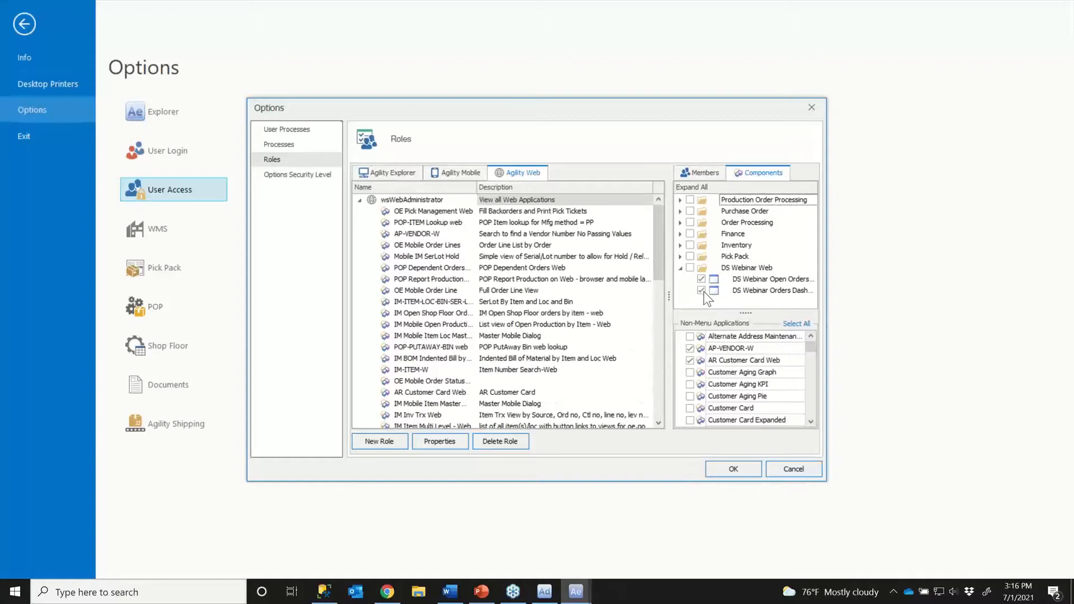
left_click(731, 469)
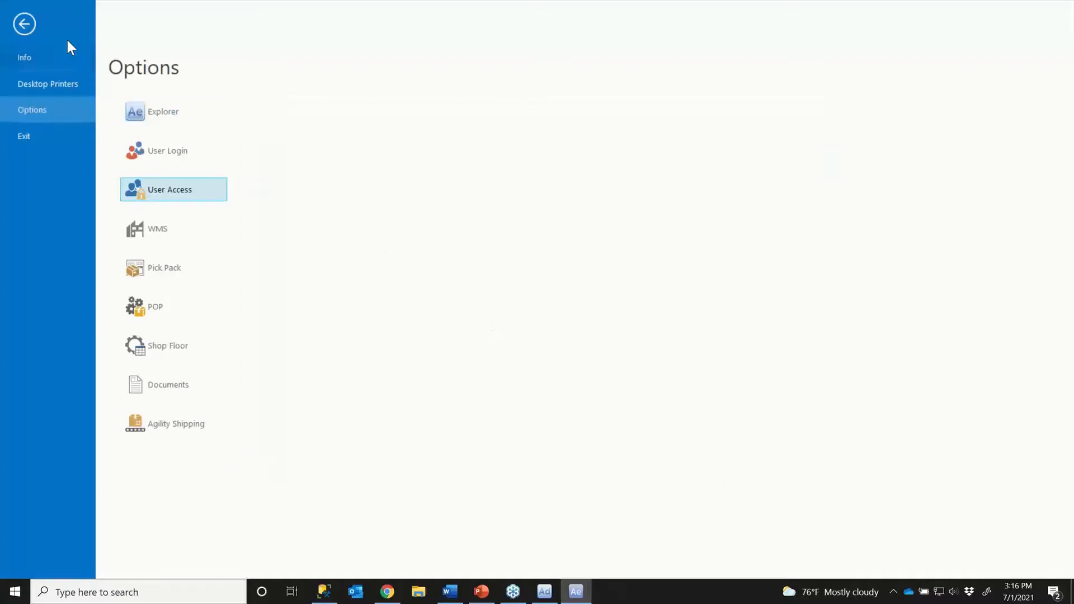
left_click(22, 24)
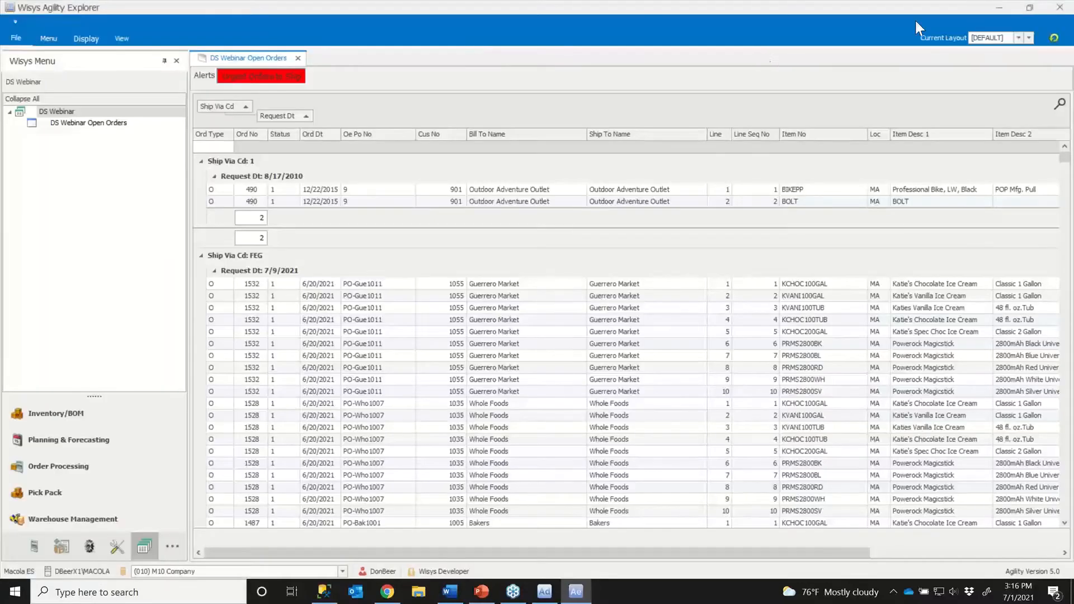
Step: Switch to Chrome and open the DS Webinar Open Orders Web dashboard from the DS Webinar Applications in Agility Web Explorer
left_click(1000, 11)
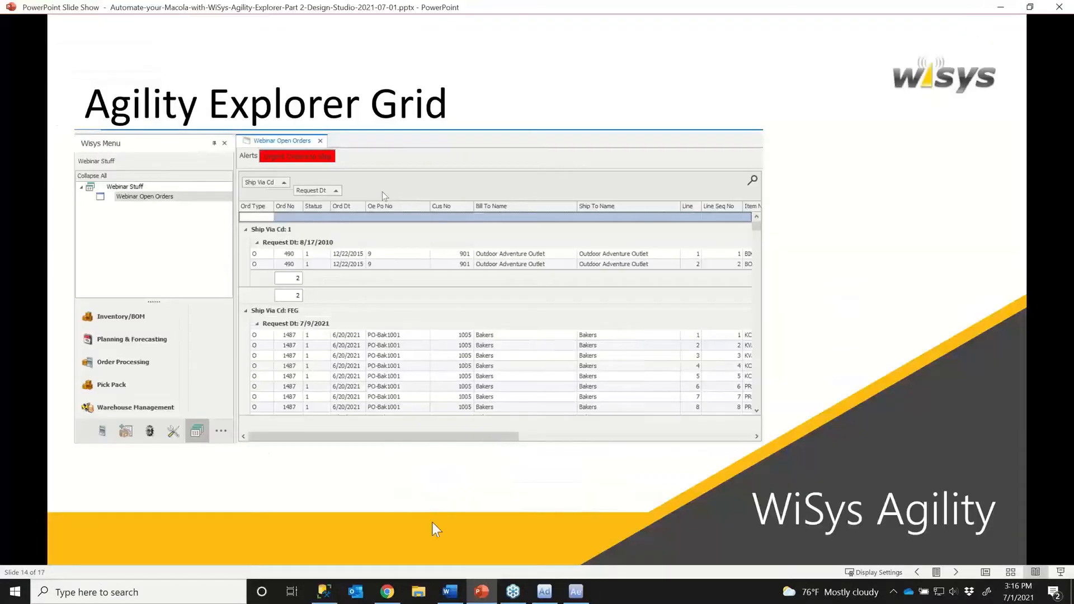
left_click(398, 592)
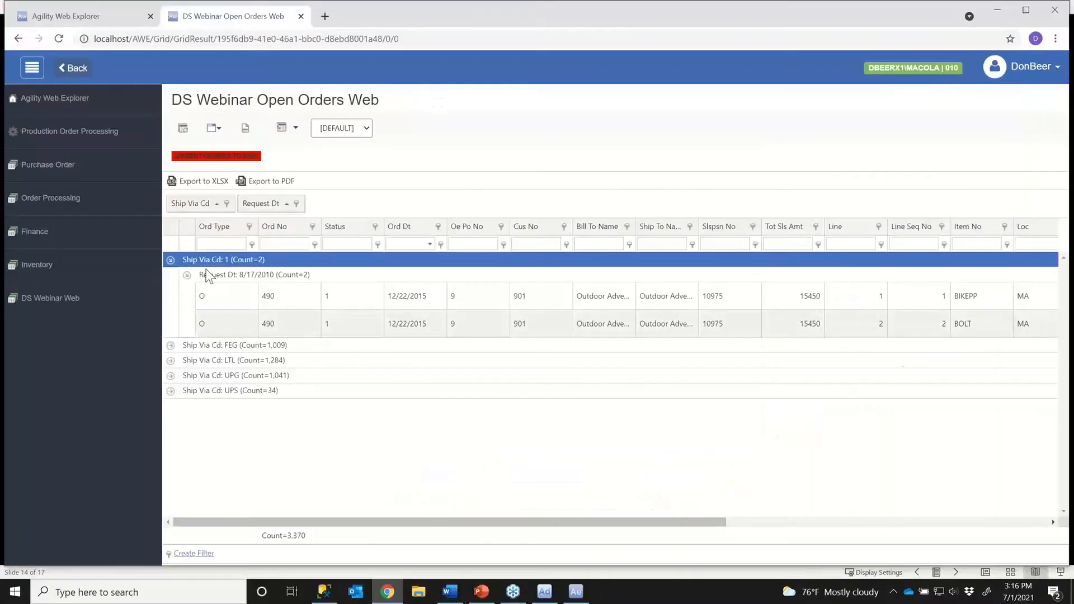
left_click(69, 13)
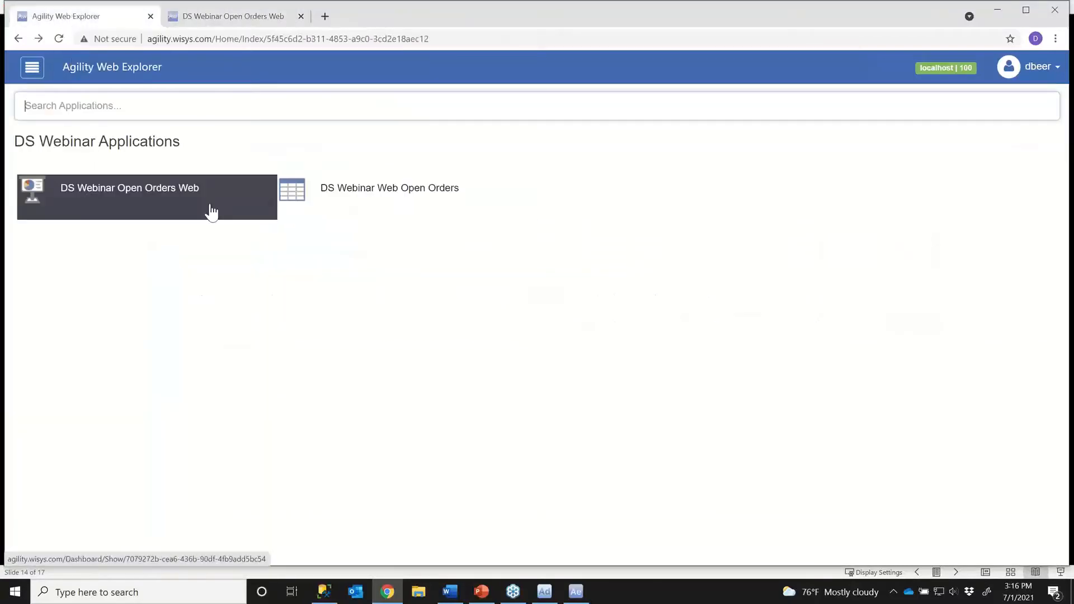
left_click(162, 204)
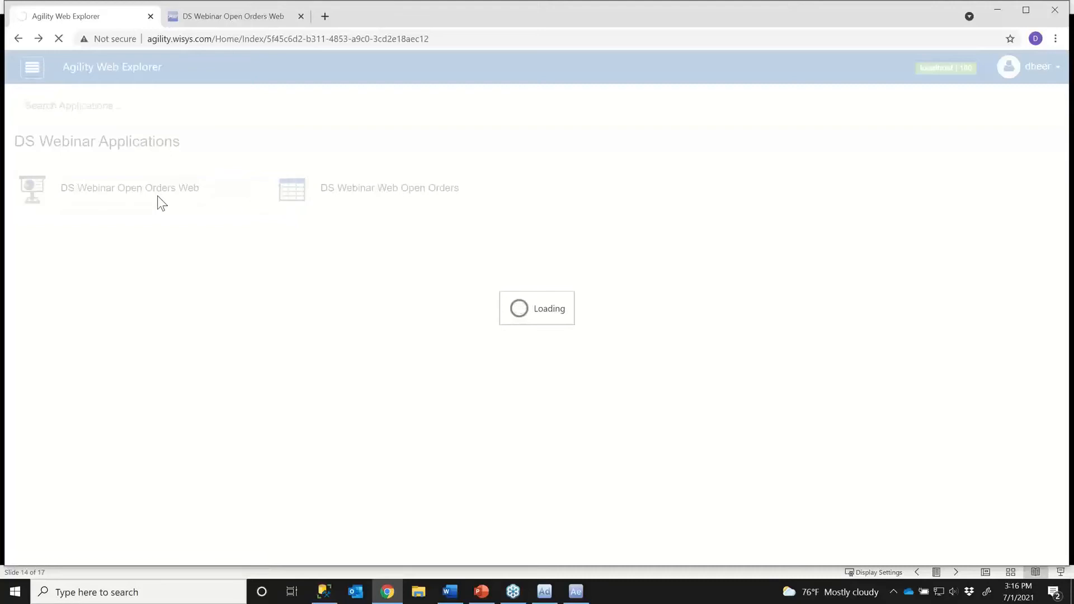